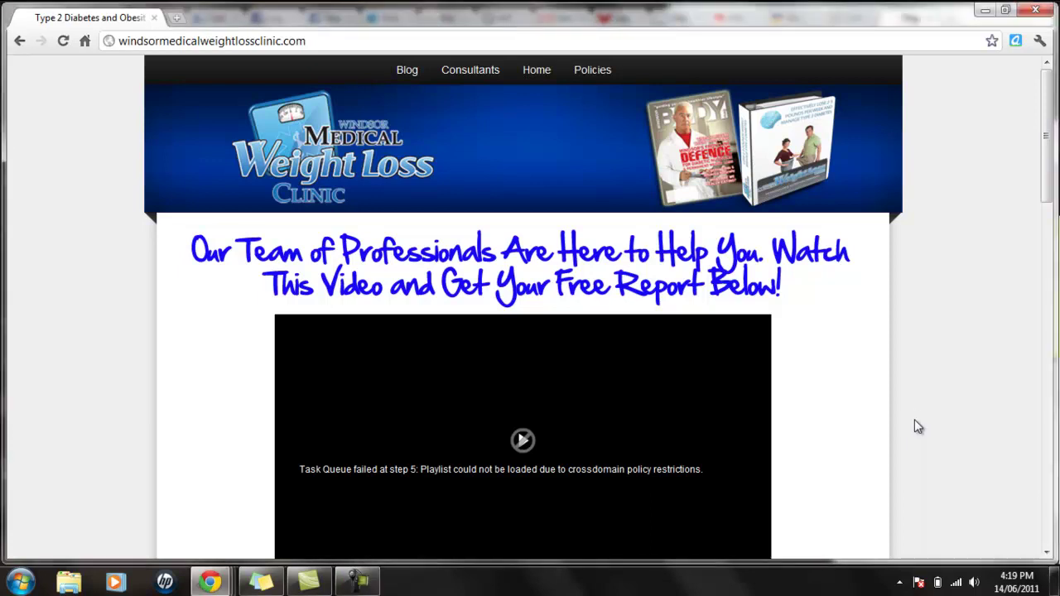
Step: Go to the site's /wp-admin login page and log in to the admin area
scroll(916, 421, down, 3)
scroll(918, 426, down, 2)
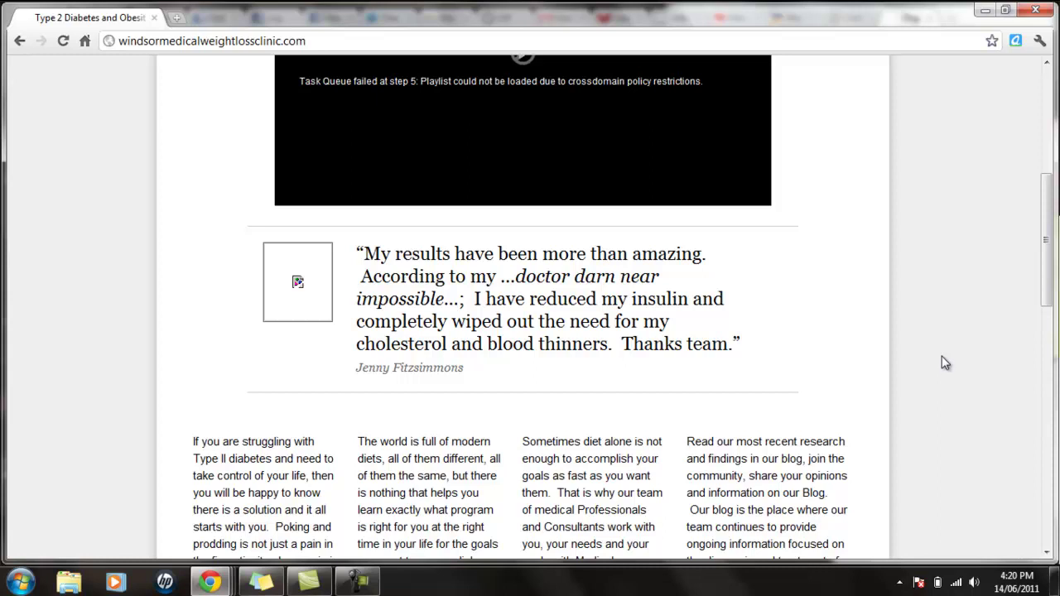
scroll(946, 383, down, 3)
scroll(946, 383, down, 2)
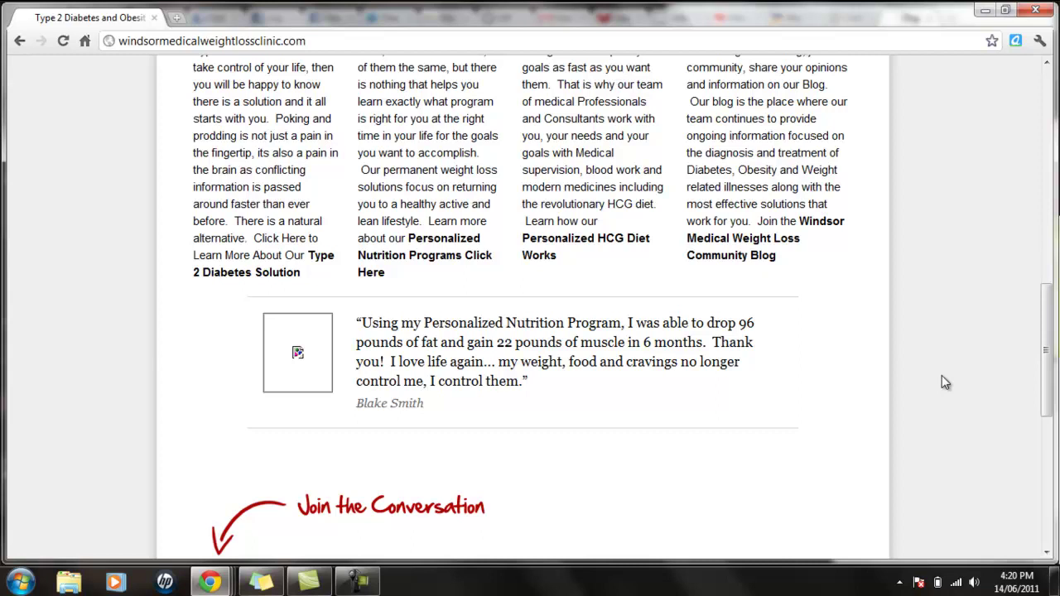
scroll(946, 383, down, 5)
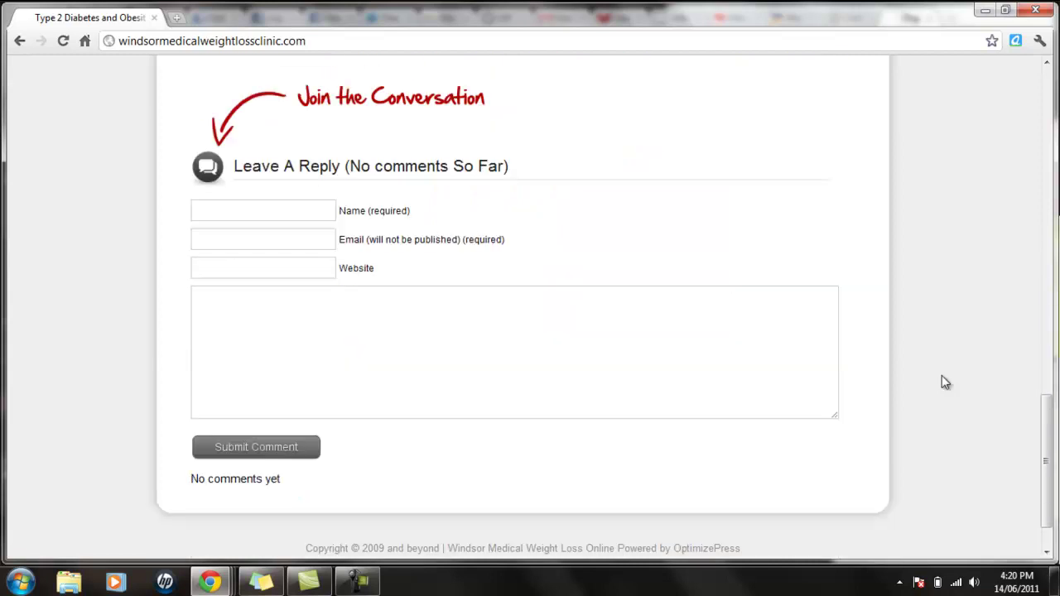
scroll(942, 382, up, 7)
scroll(946, 265, up, 15)
scroll(951, 269, up, 3)
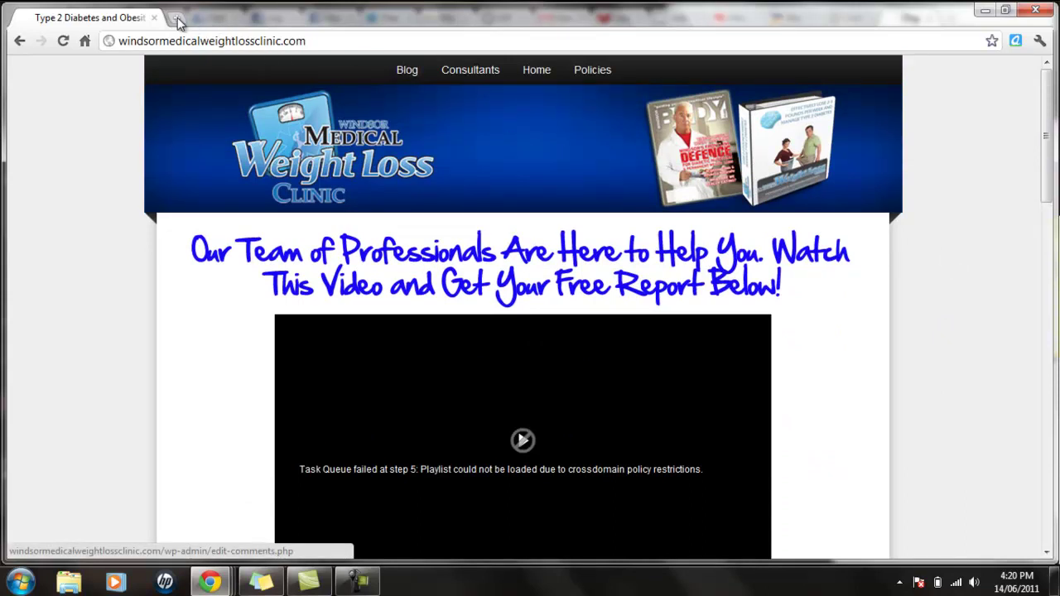
click(313, 41)
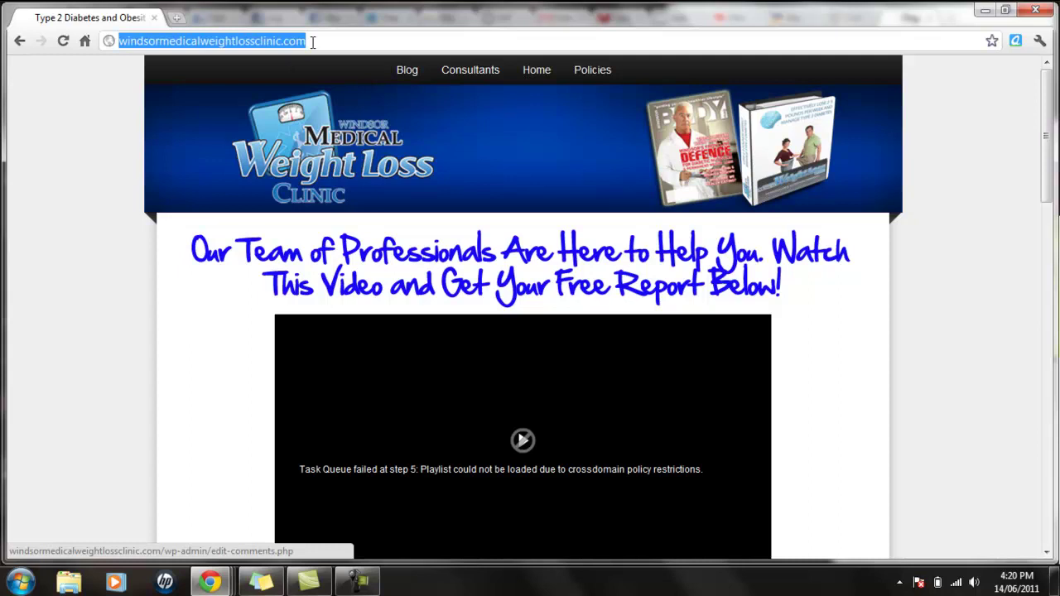
click(313, 42)
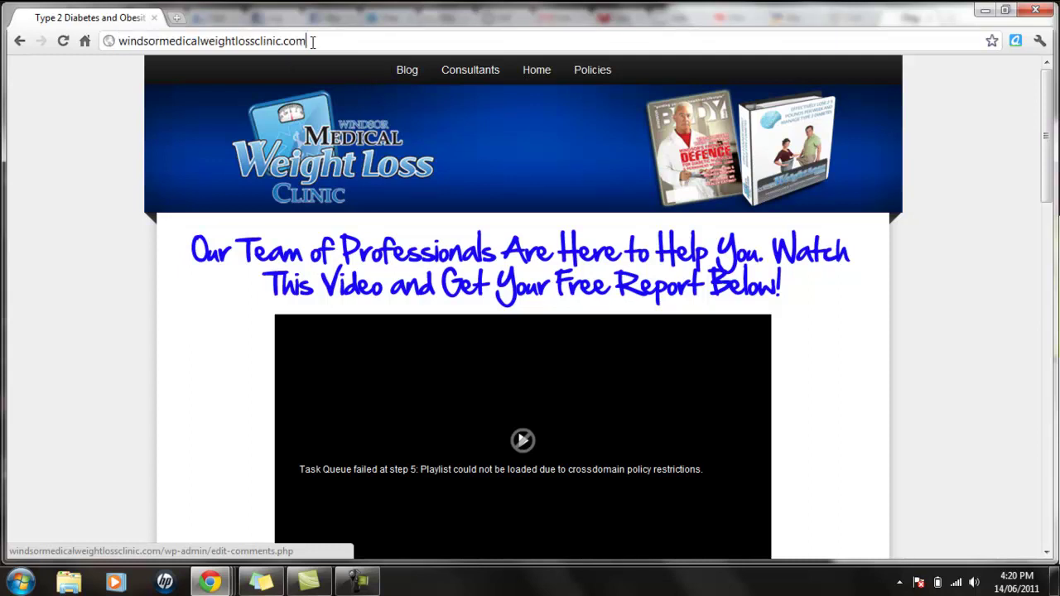
text(/)
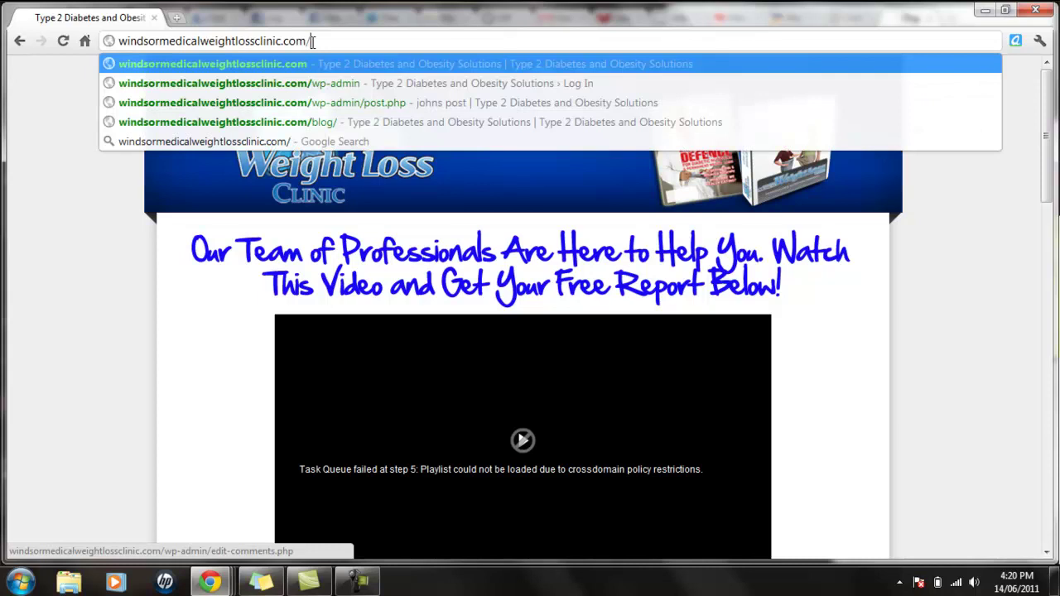
text(wp-admin)
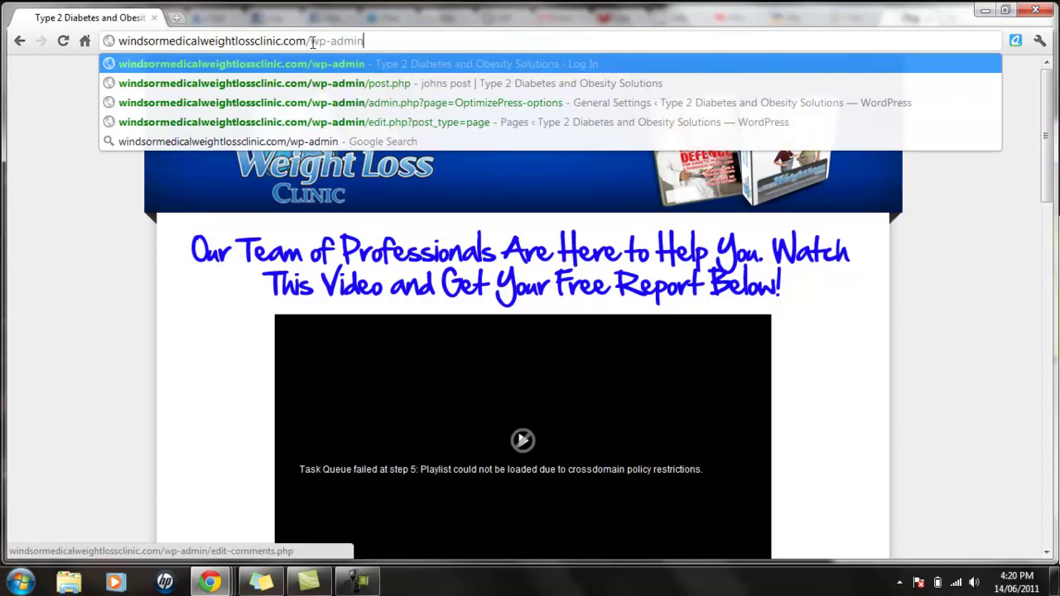
key(Return)
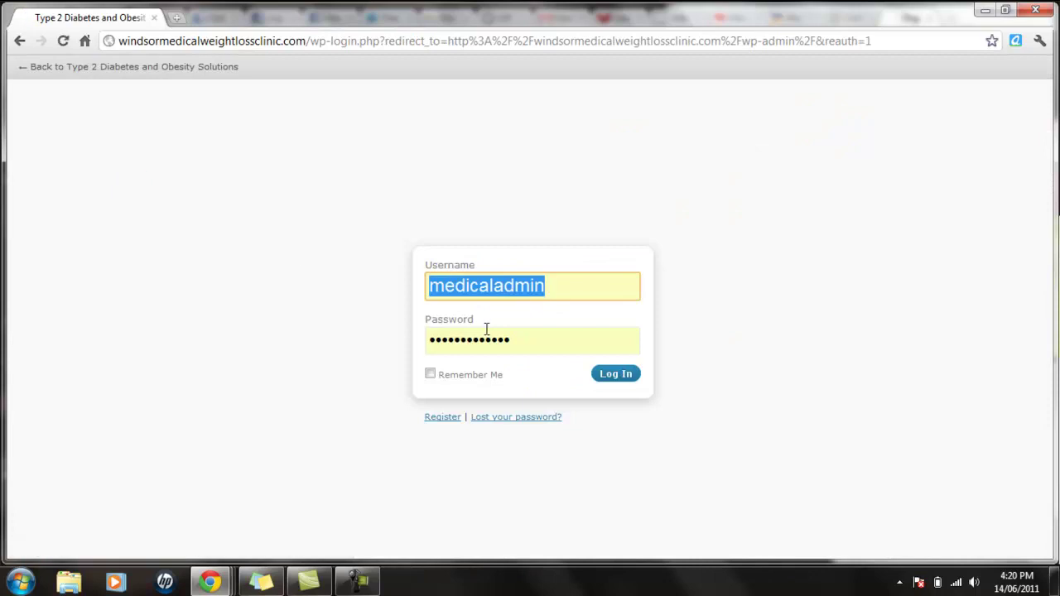
click(614, 375)
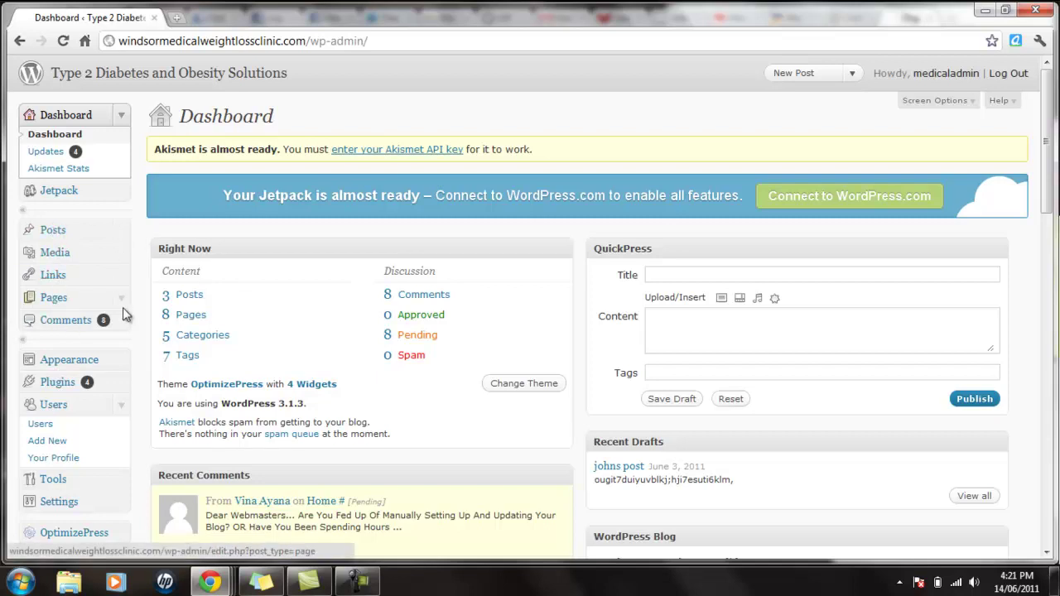
Step: Scroll through the Dashboard to review the 8 pending comments
scroll(136, 308, down, 3)
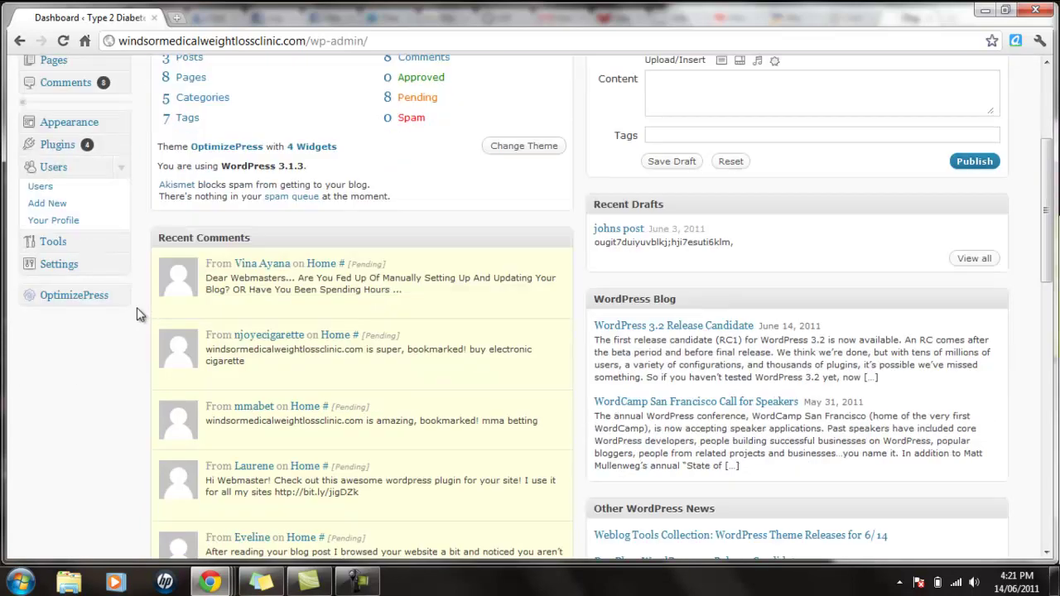
scroll(171, 141, up, 3)
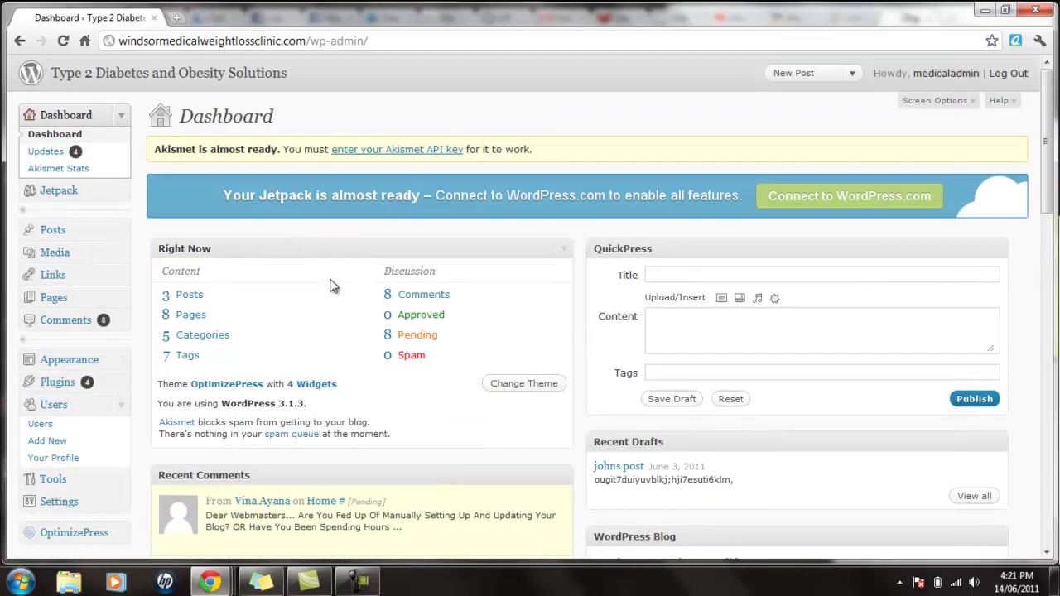
scroll(338, 285, down, 5)
scroll(340, 285, up, 5)
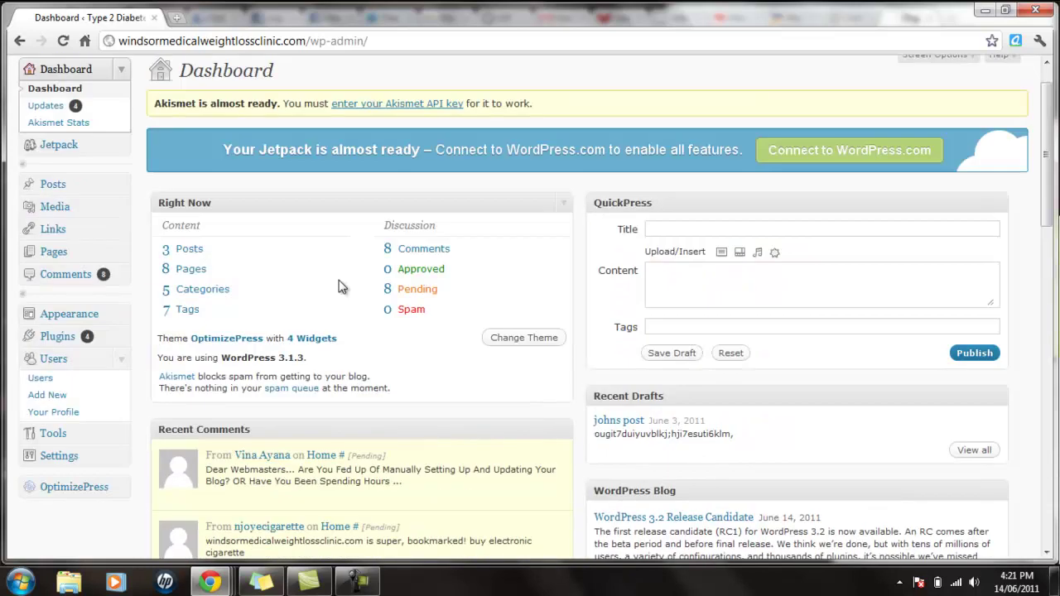
scroll(343, 339, down, 1)
scroll(348, 346, down, 2)
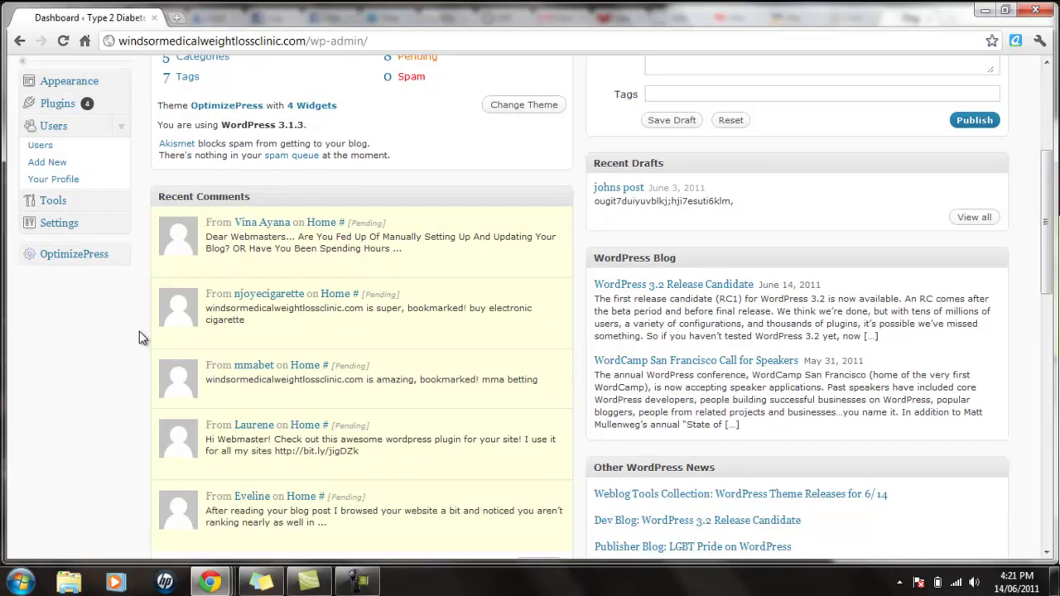
scroll(141, 339, up, 3)
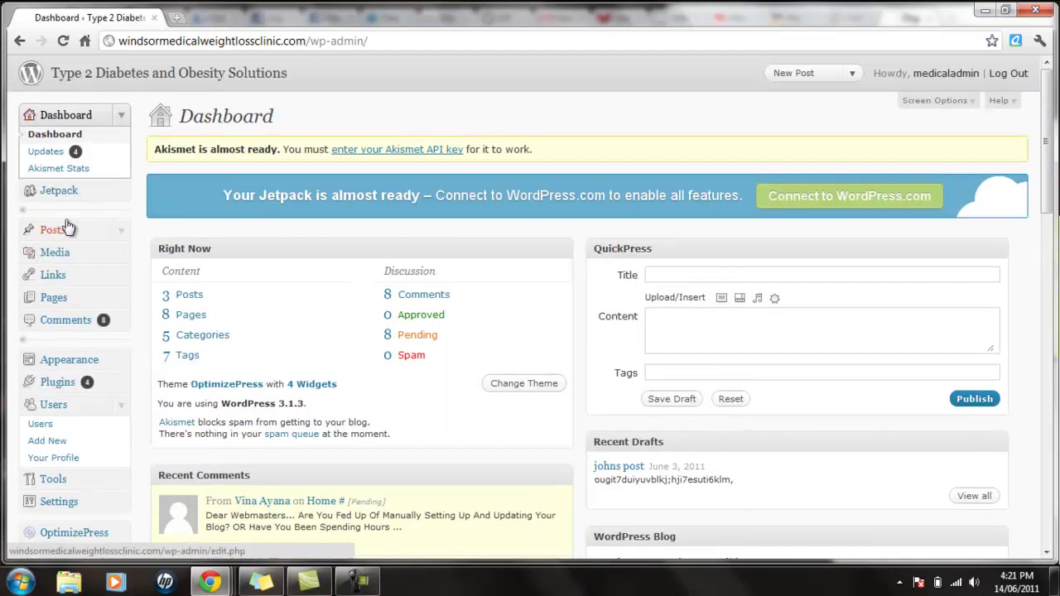
Step: Show the comments list filtered to Pending comments
click(70, 323)
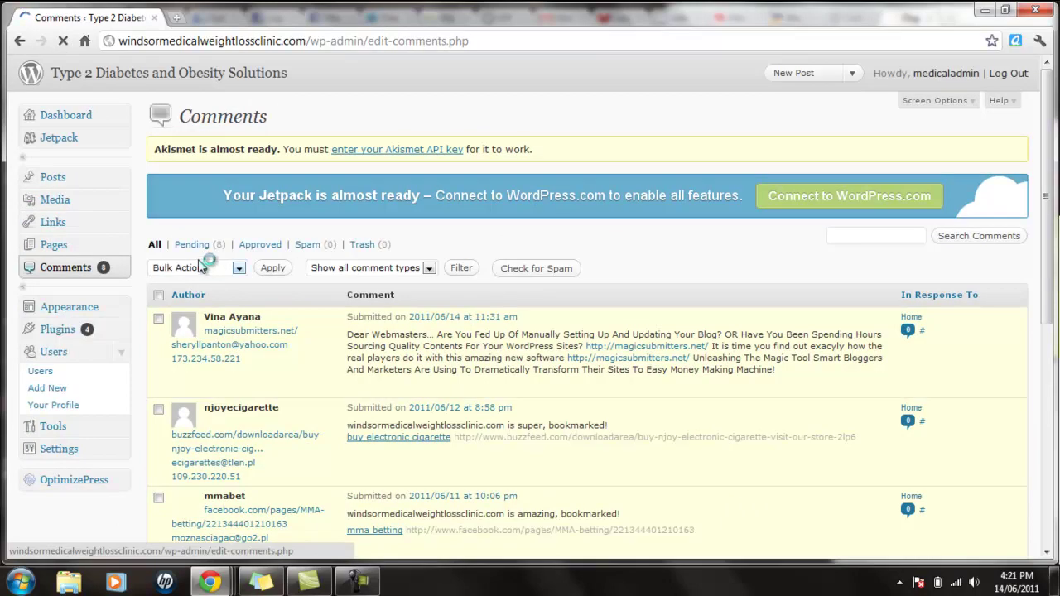
click(191, 246)
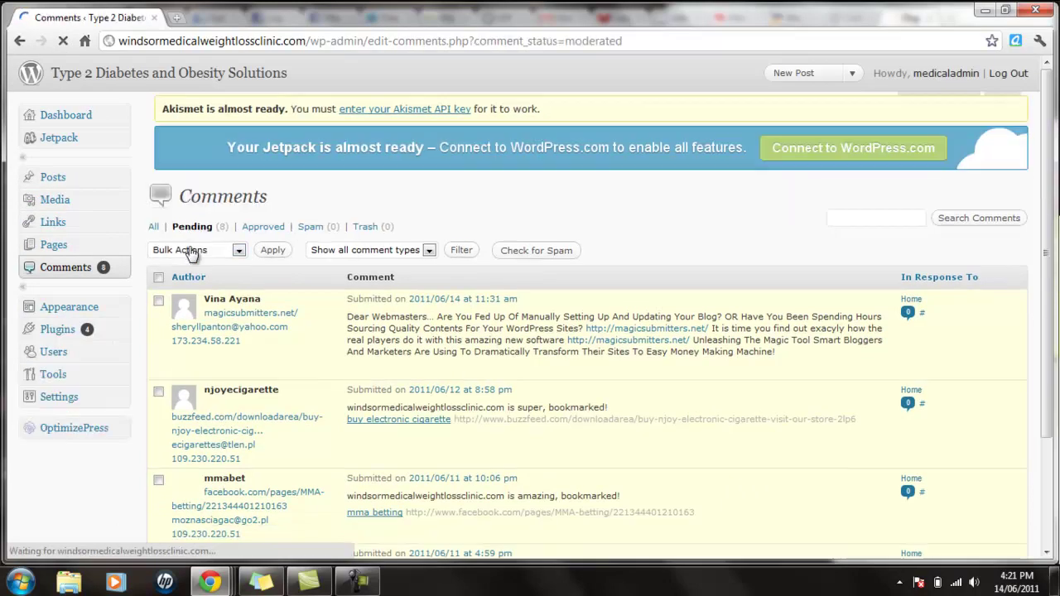
scroll(189, 254, down, 2)
mouse_move(190, 254)
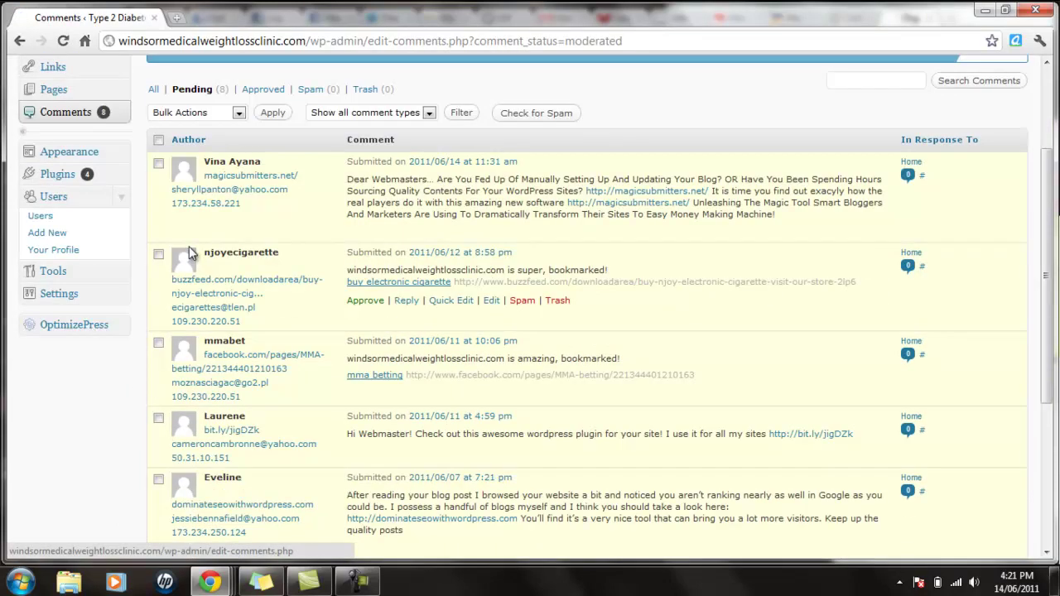
mouse_move(292, 227)
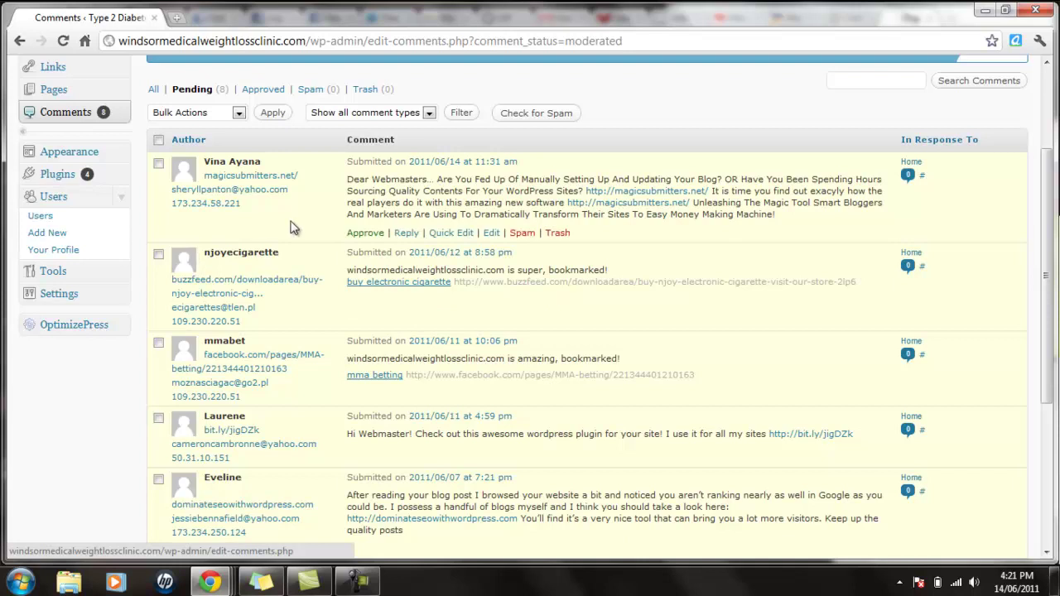
mouse_move(319, 294)
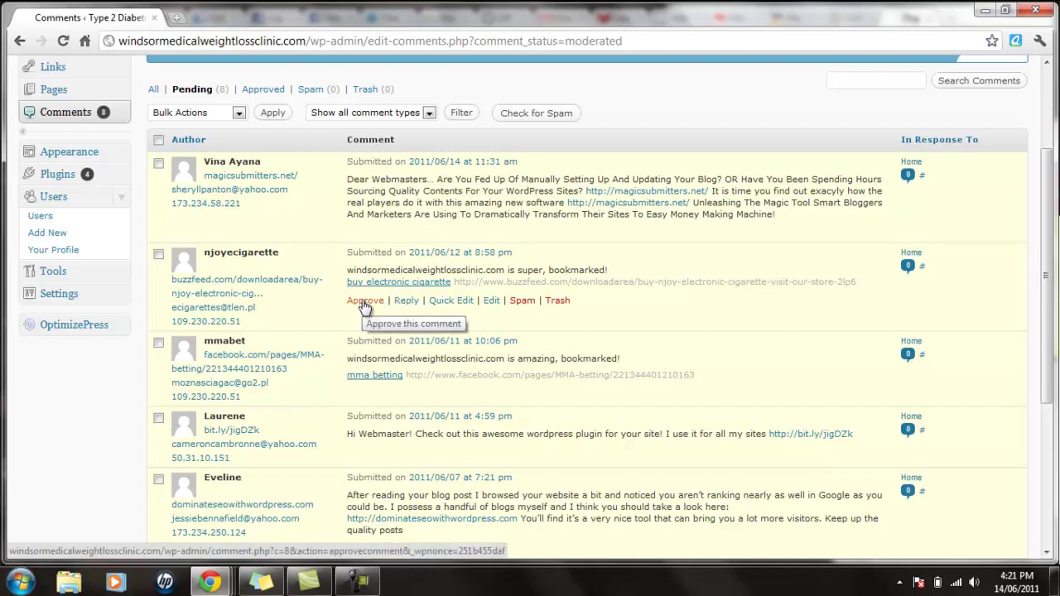
Step: Delete the link line from the 'super, bookmarked!' comment, update it, and approve it
click(455, 303)
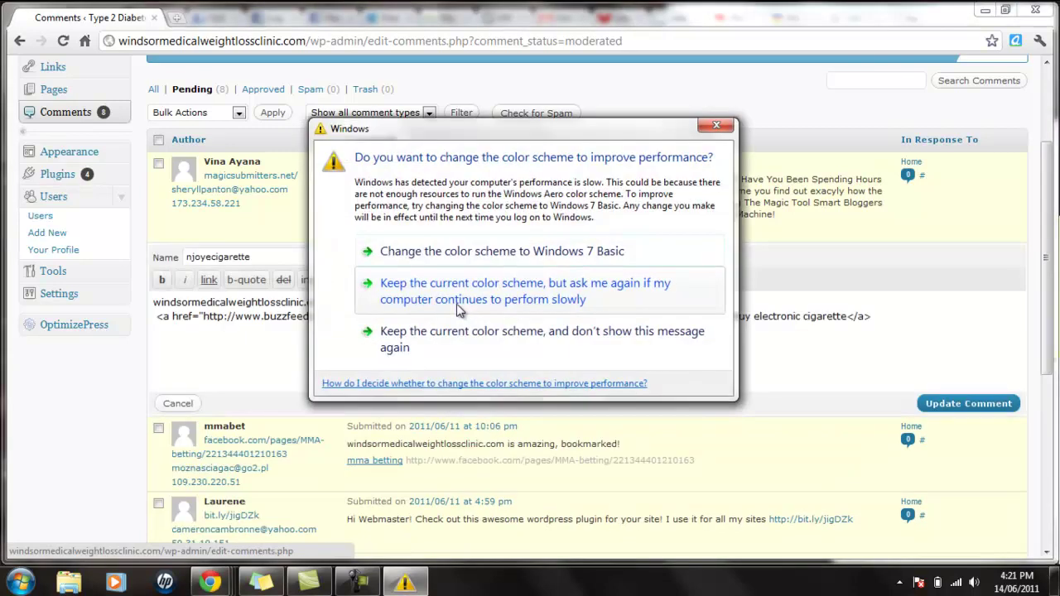
click(717, 126)
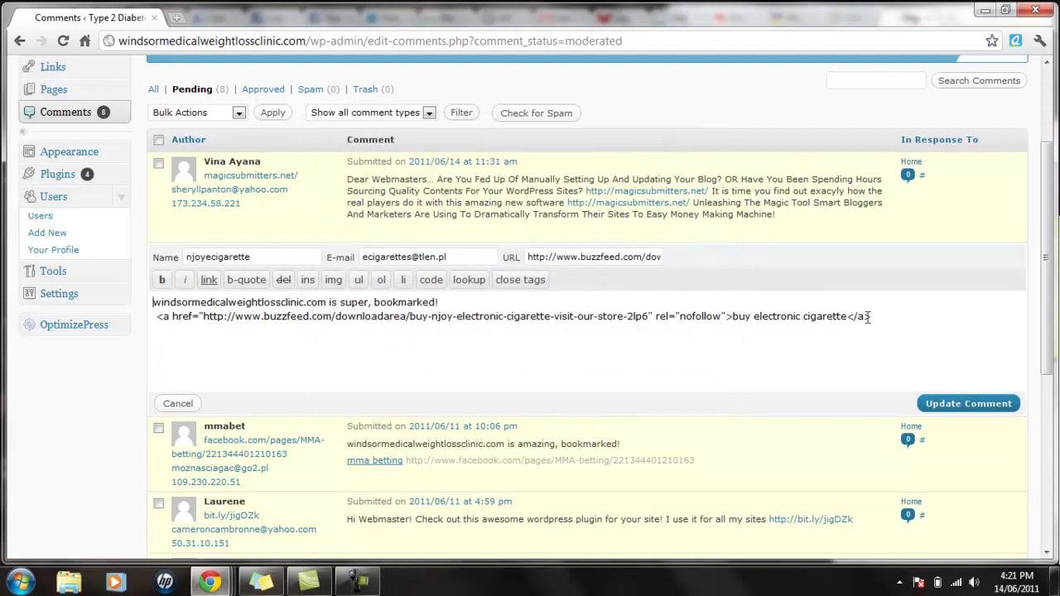
drag(871, 318, 152, 325)
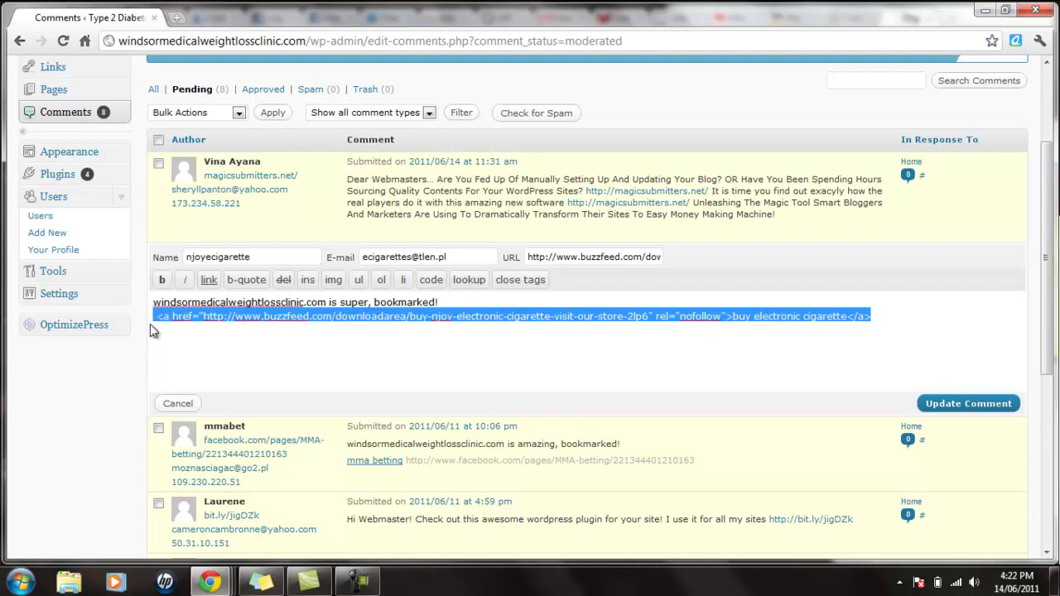
key(BackSpace)
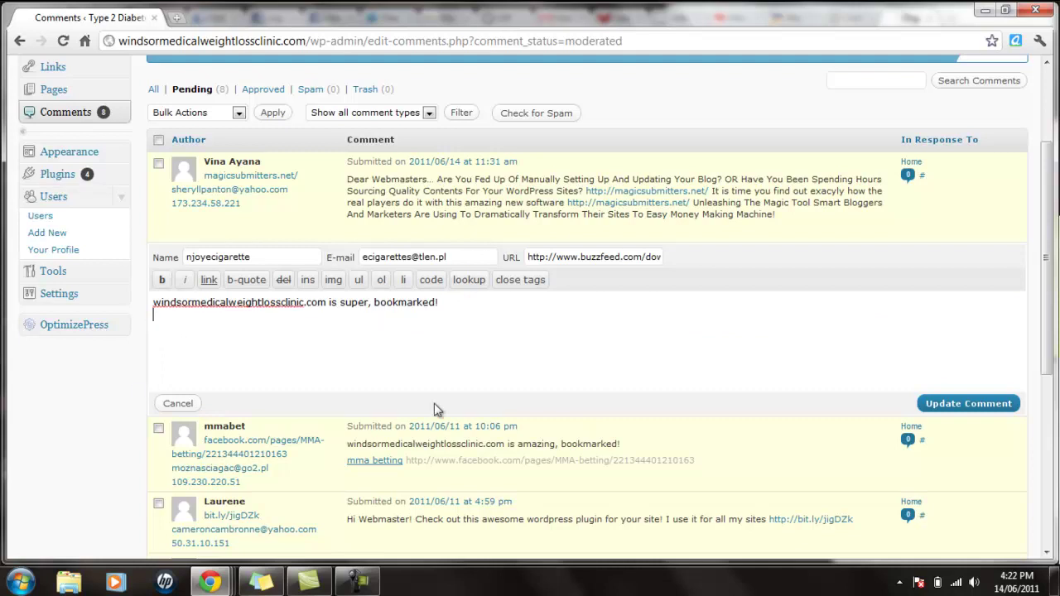
click(947, 406)
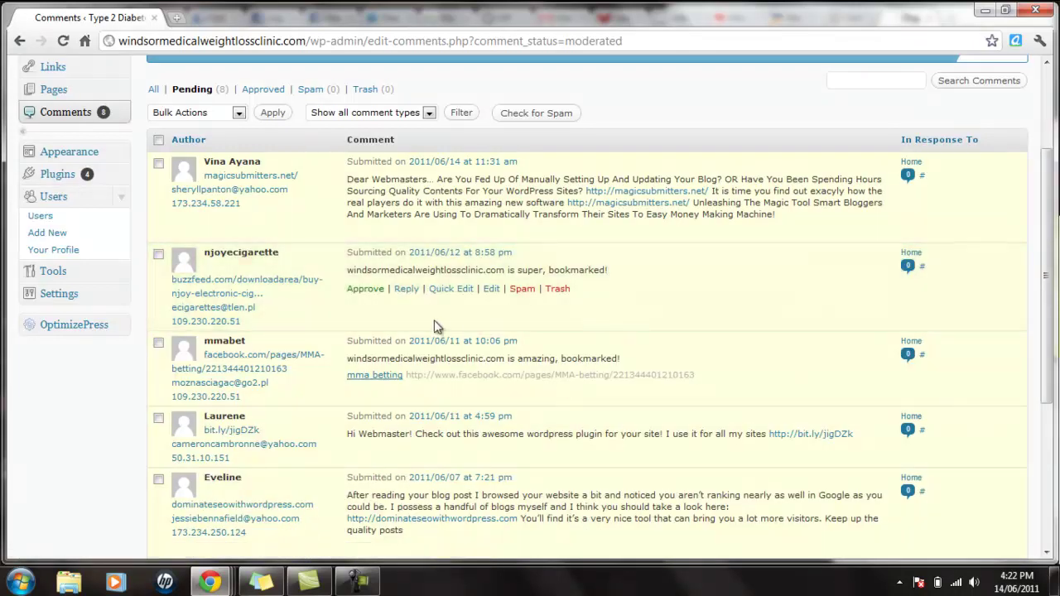
click(367, 290)
Step: Delete the mma betting link line from the 'amazing, bookmarked' comment, update it, and approve it
mouse_move(384, 395)
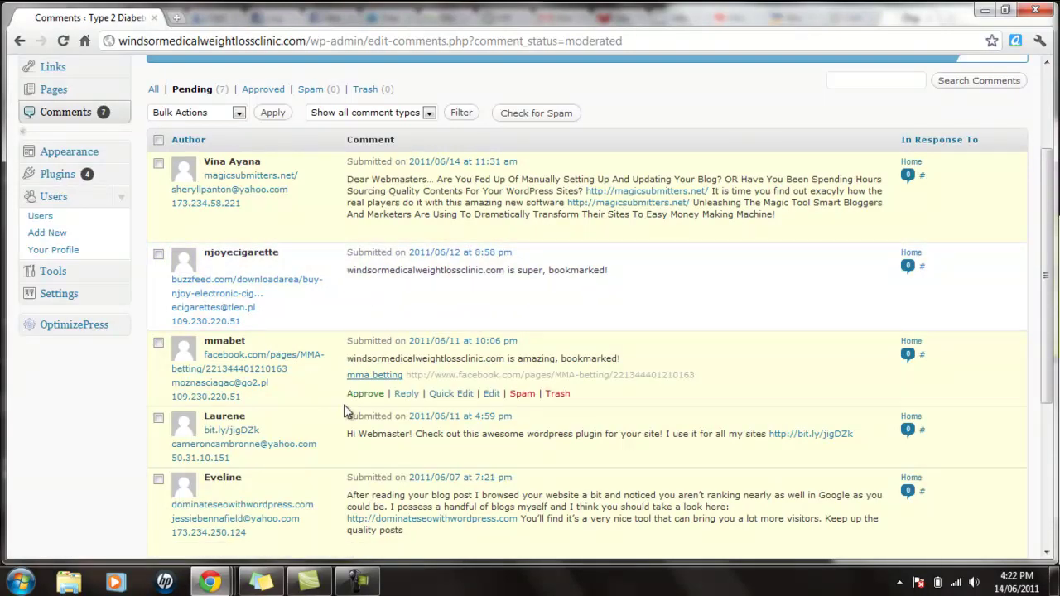
click(450, 393)
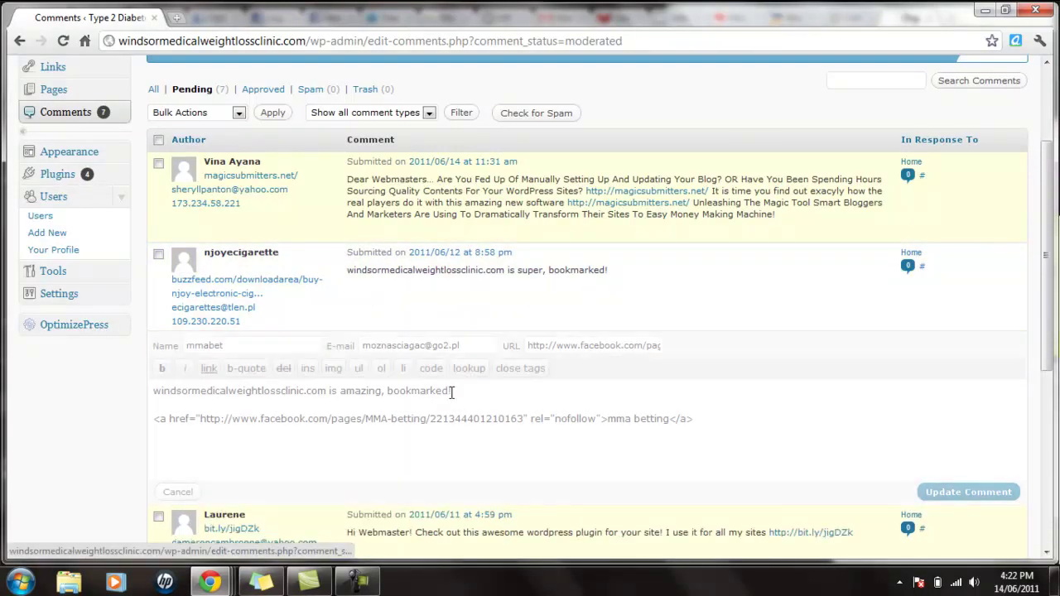
triple_click(325, 415)
key(Delete)
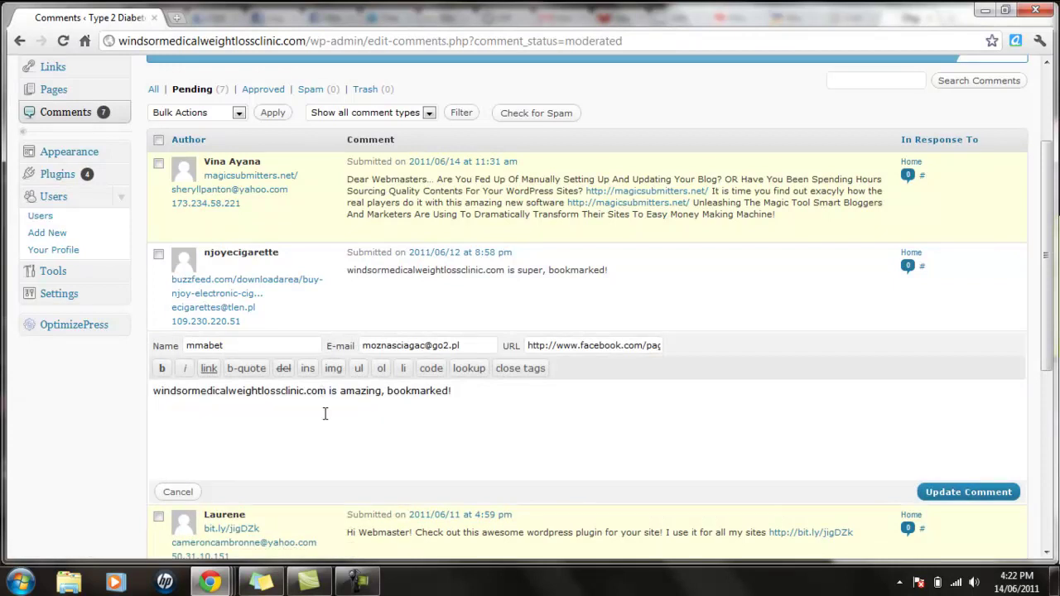
click(976, 500)
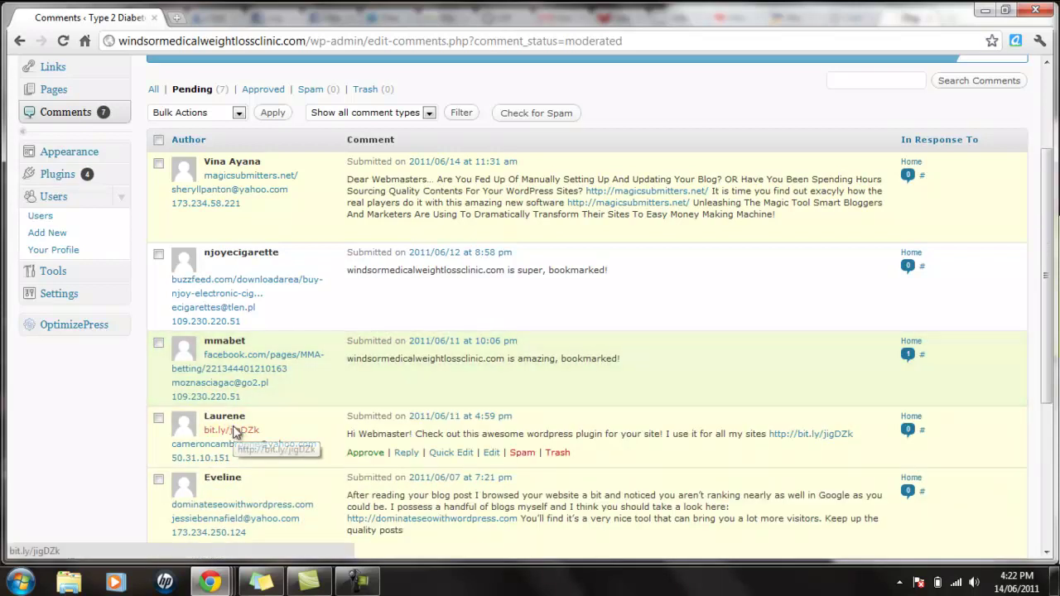
click(365, 378)
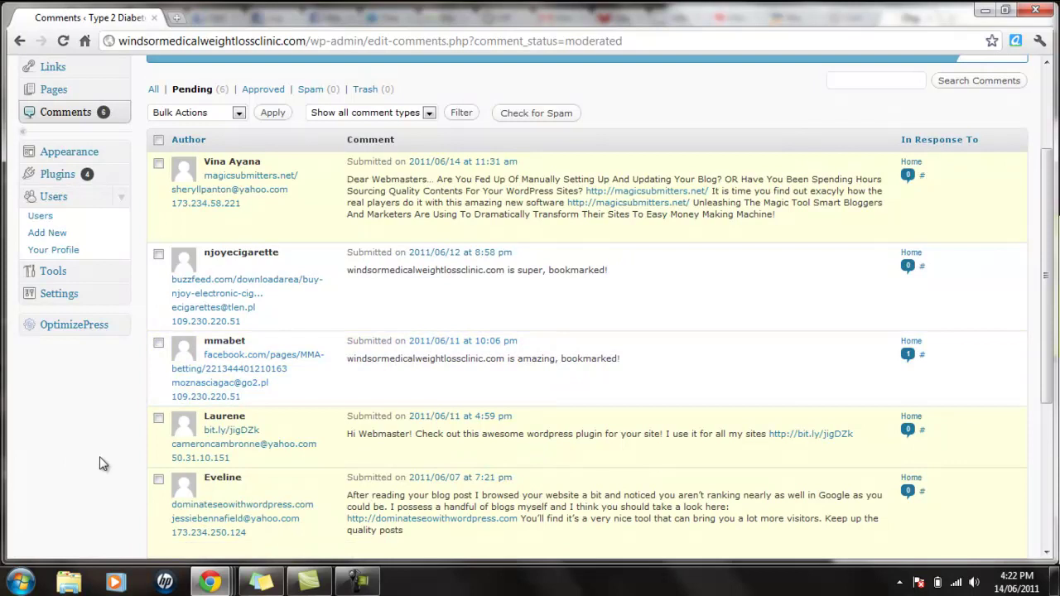
scroll(101, 464, down, 2)
scroll(100, 464, down, 1)
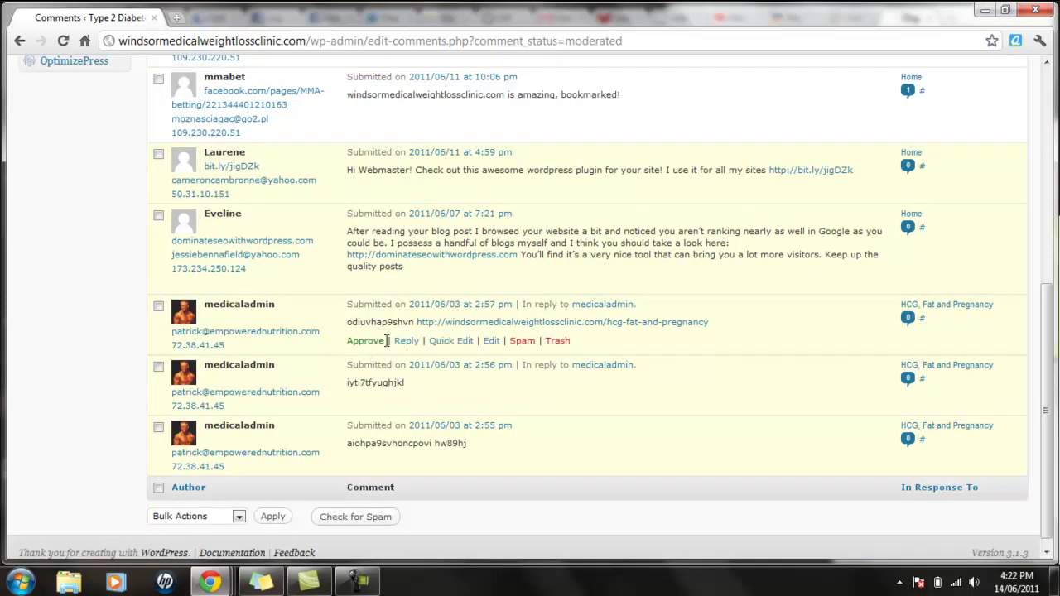
scroll(387, 341, up, 5)
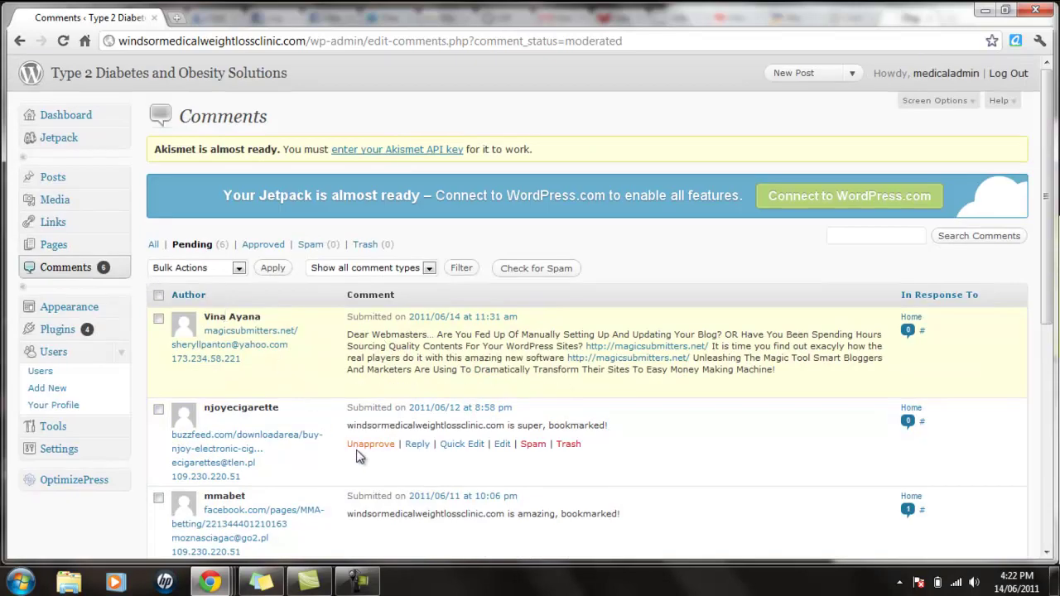
Step: Reply 'Thank you for the bookmark' under the 'super, bookmarked!' comment
click(415, 448)
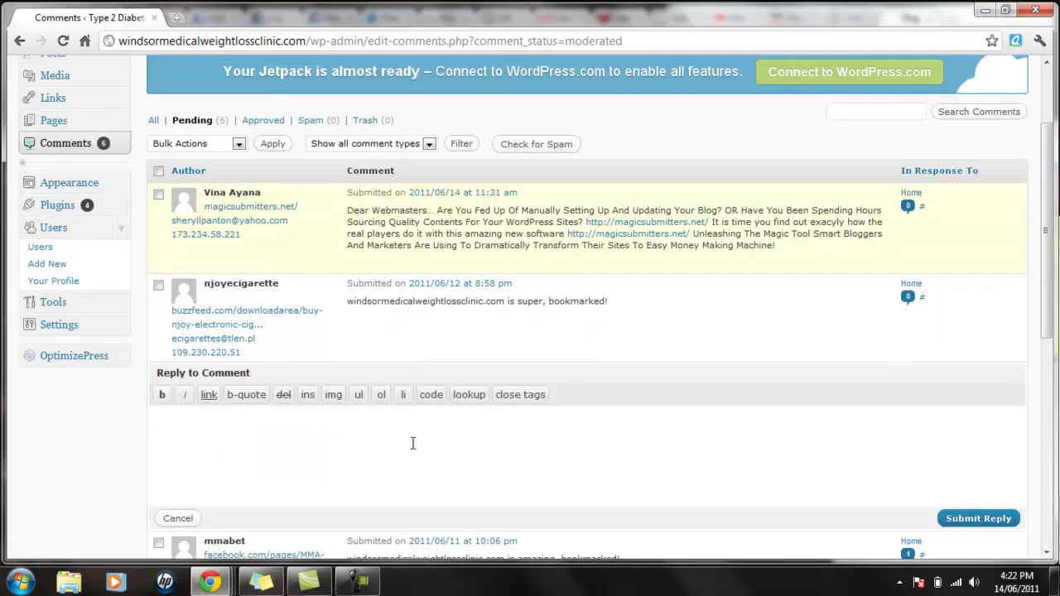
text(Thank you for the book)
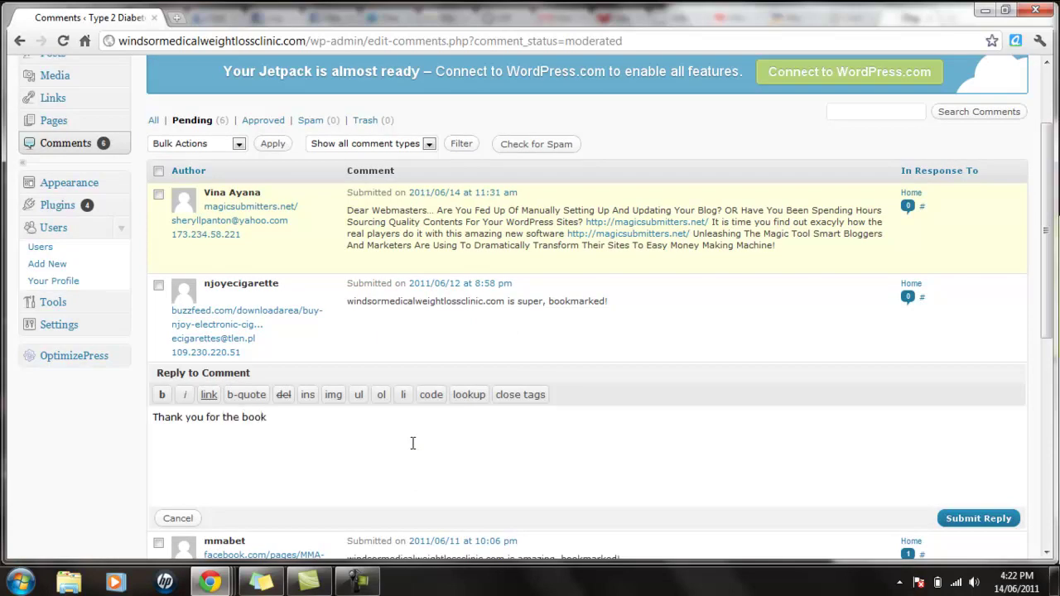
text(mark)
click(961, 521)
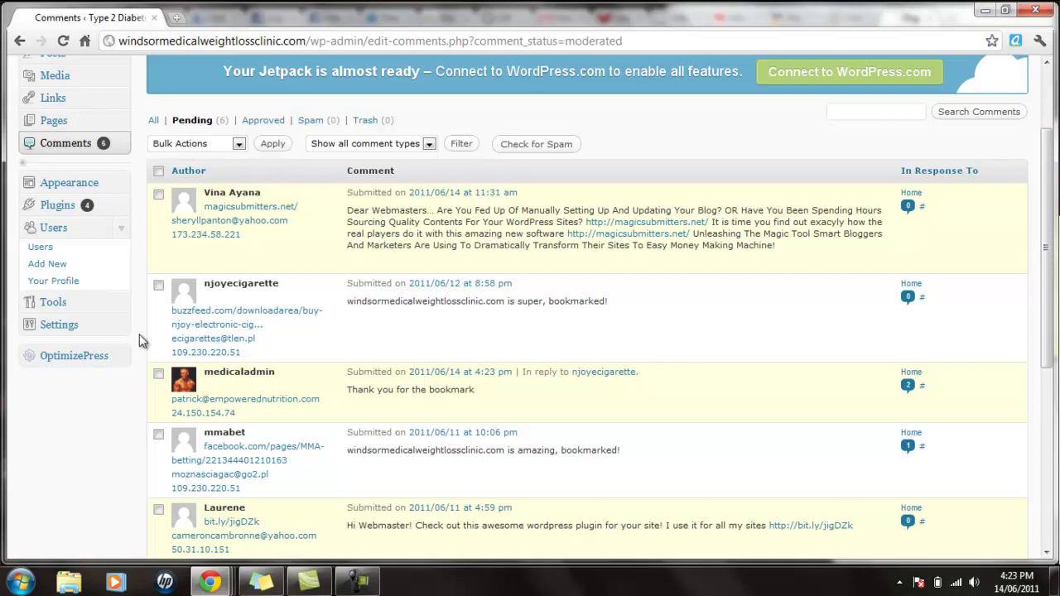
Step: Open Posts > Add New from the admin menu and open a blank Chrome tab
click(124, 232)
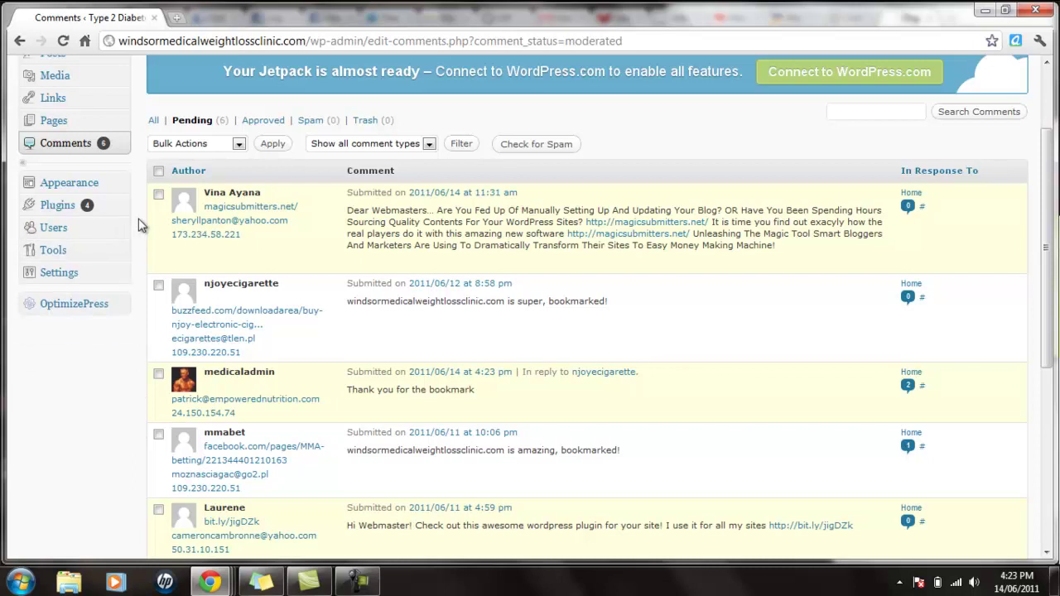
scroll(141, 226, up, 3)
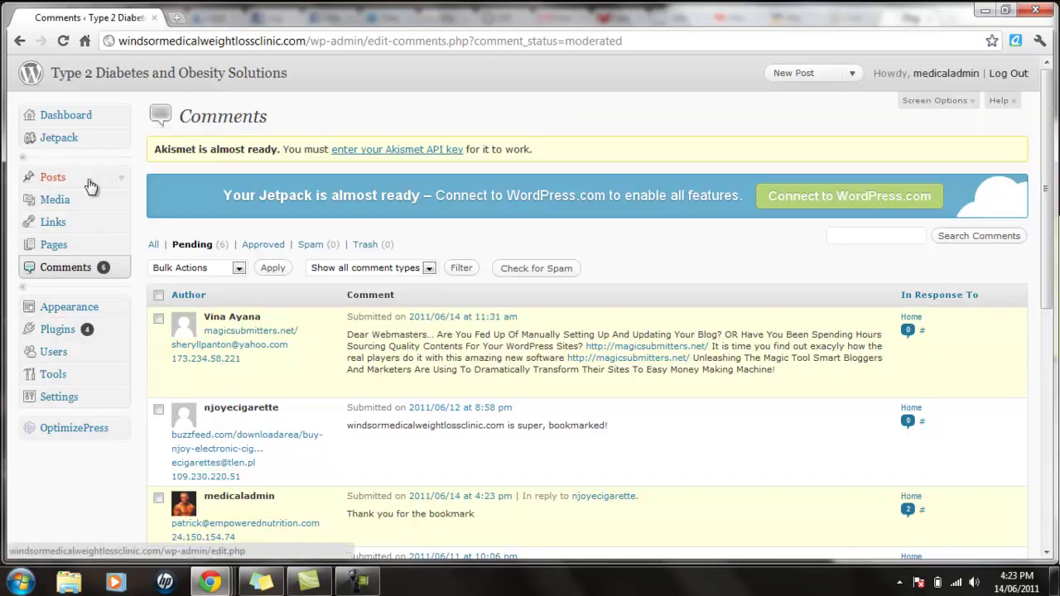
click(122, 182)
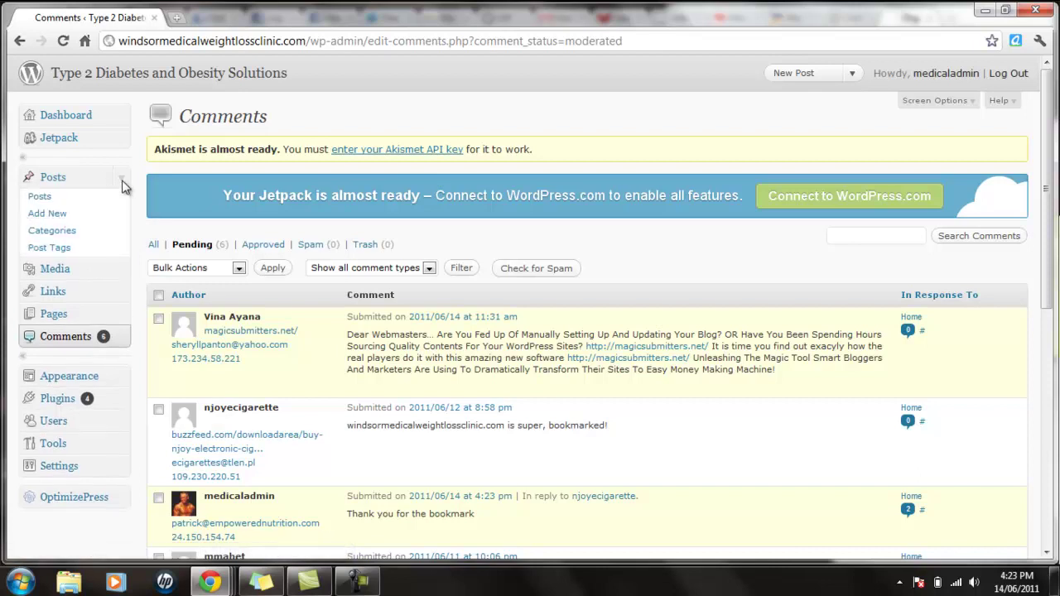
click(58, 184)
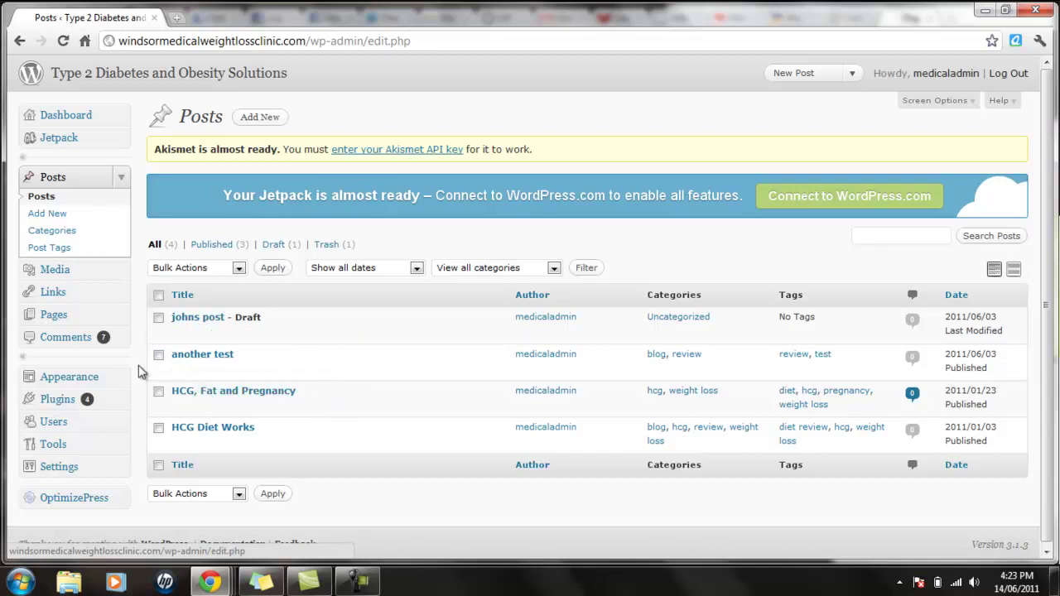
click(50, 222)
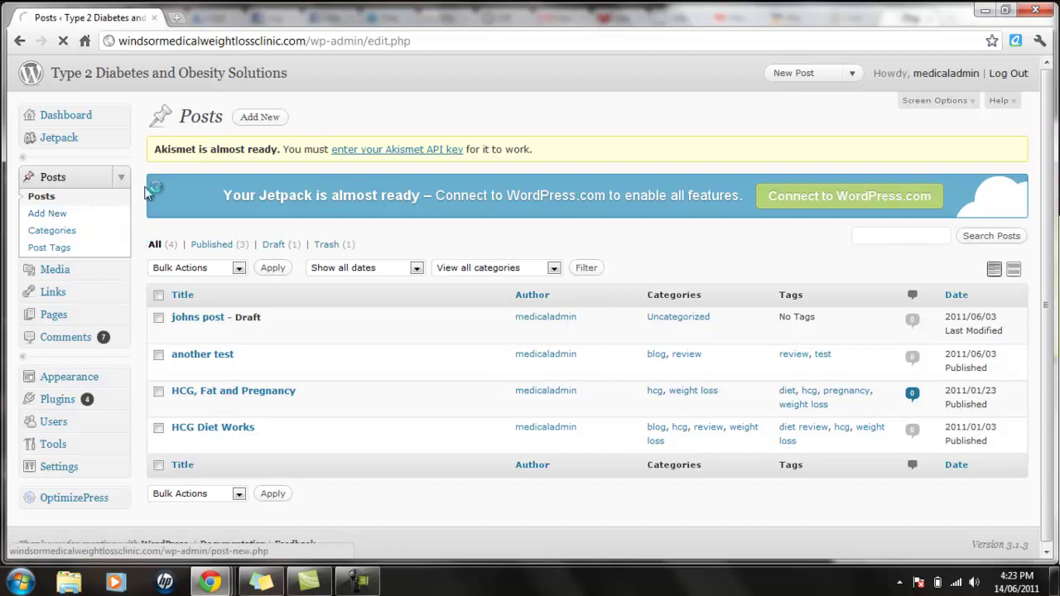
click(176, 19)
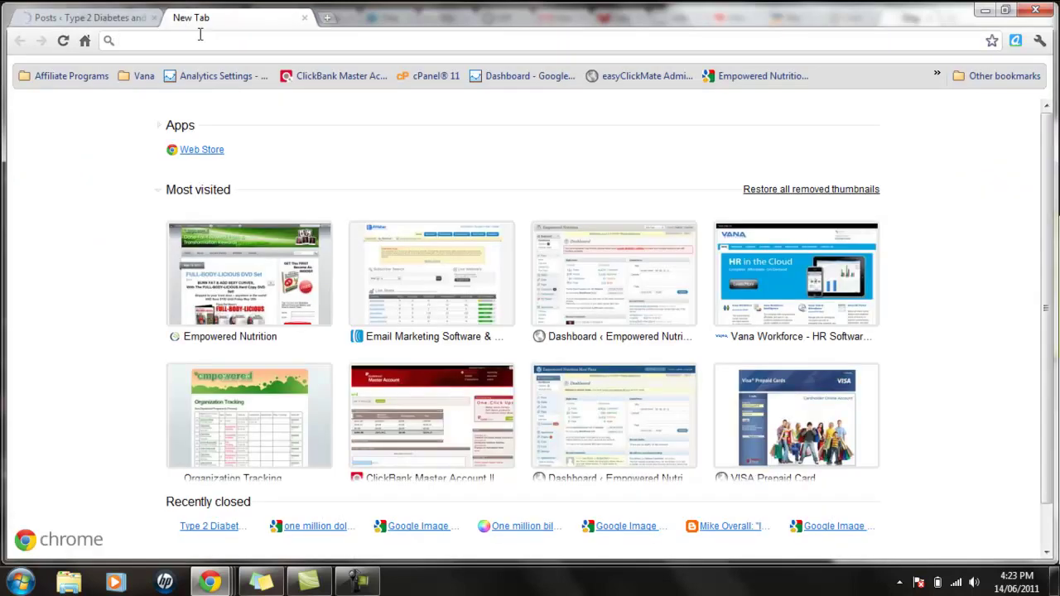
Step: Search Google for 'type 2 diabetic weight loss', then use the 'type 2 diabetes weight loss' correction
text(typ)
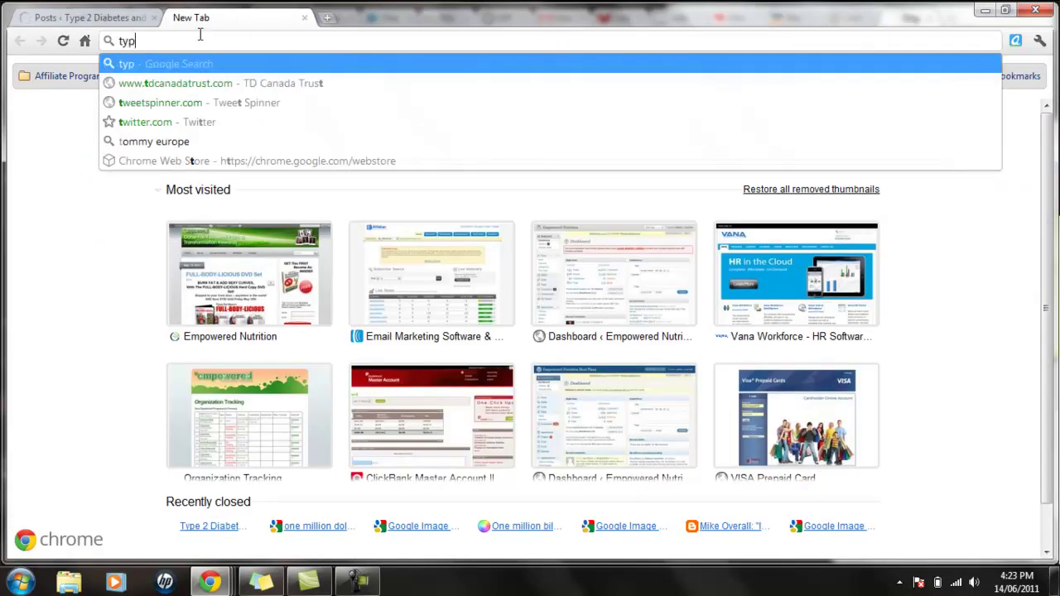
text(e 2 diab)
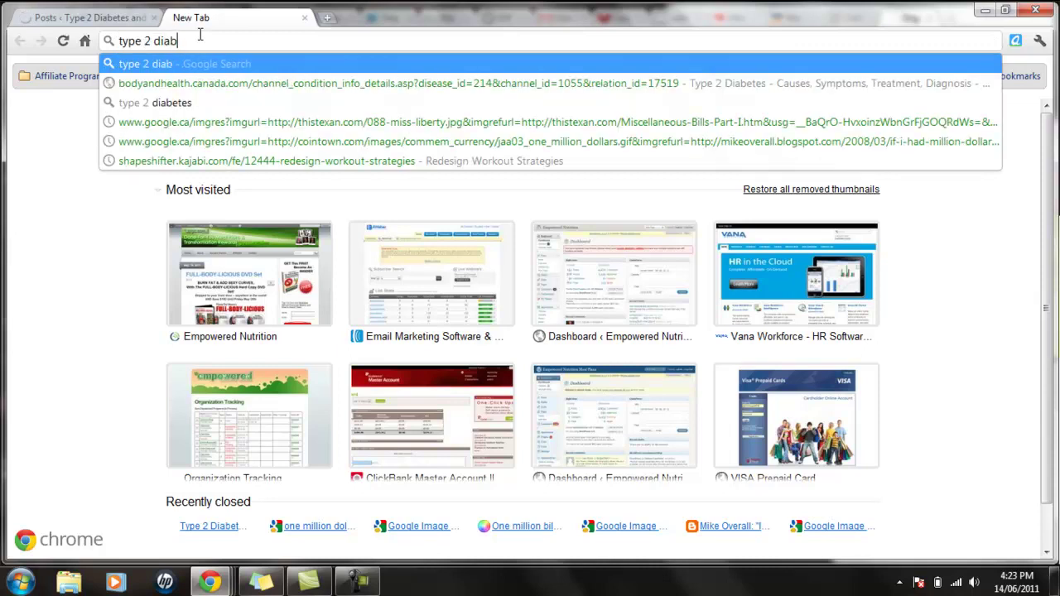
text(etic weight loss)
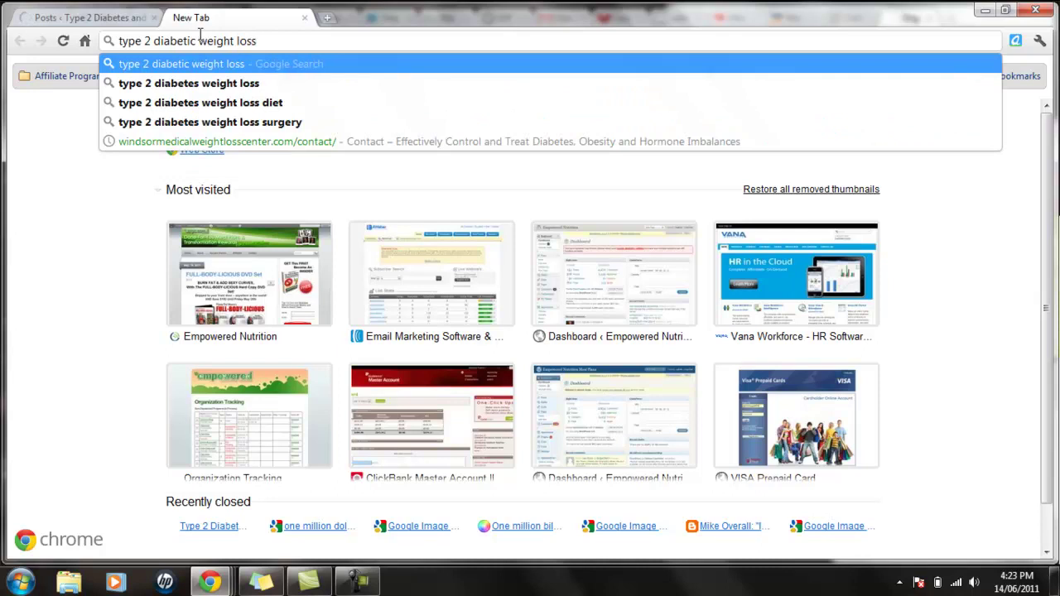
key(Return)
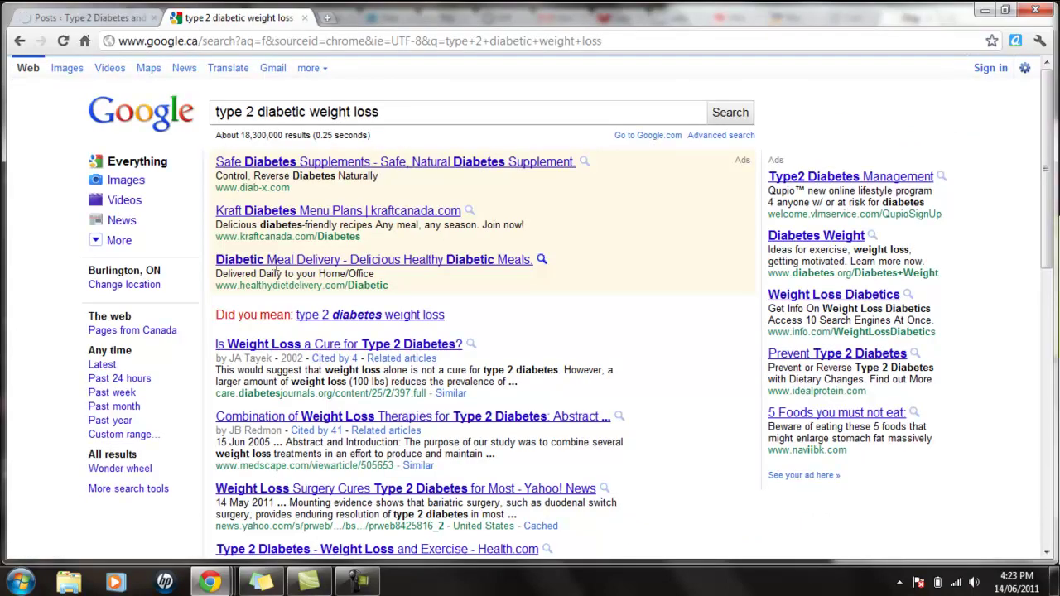
click(327, 322)
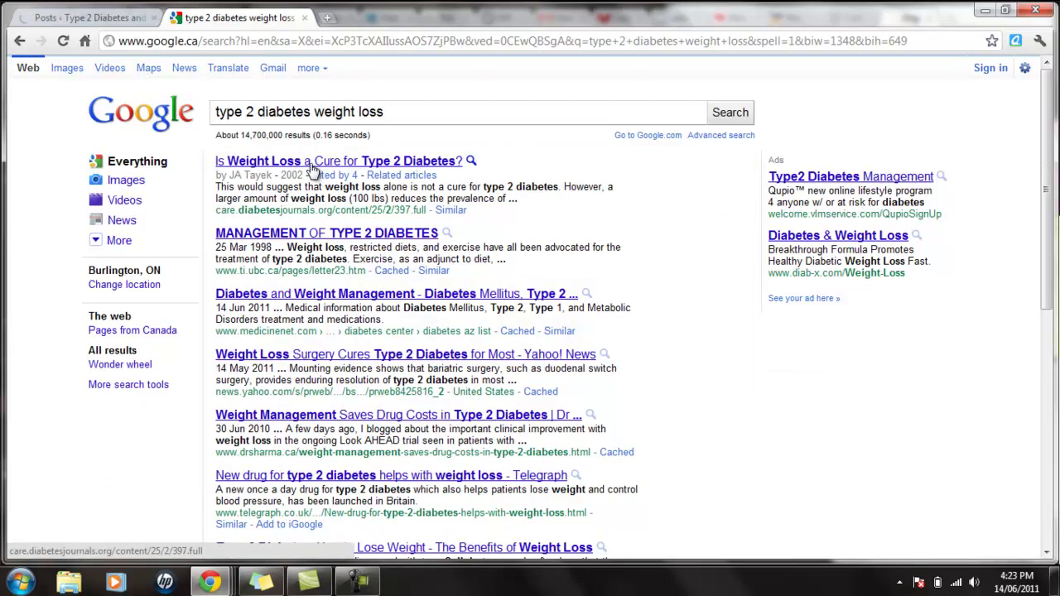
Step: Open the 'Is Weight Loss a Cure for Type 2 Diabetes?' article and start a new WordPress post
click(312, 170)
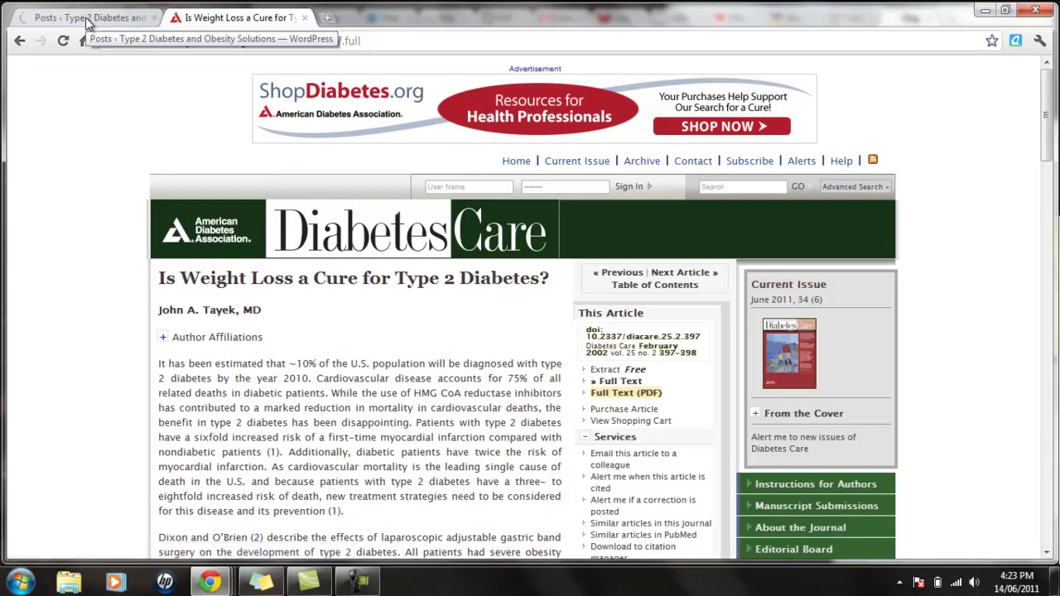
click(87, 19)
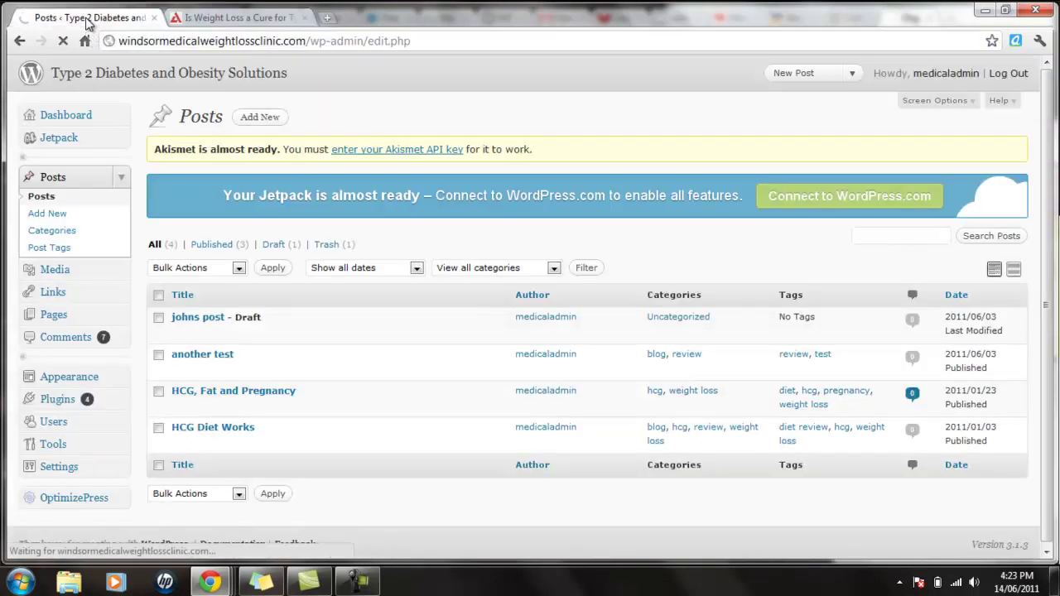
click(46, 215)
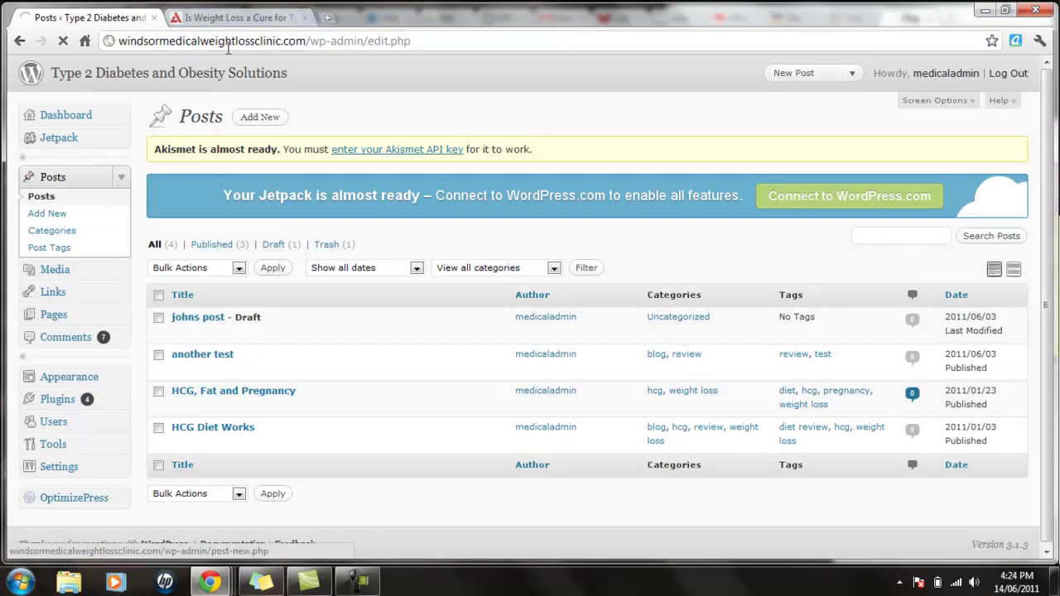
click(237, 18)
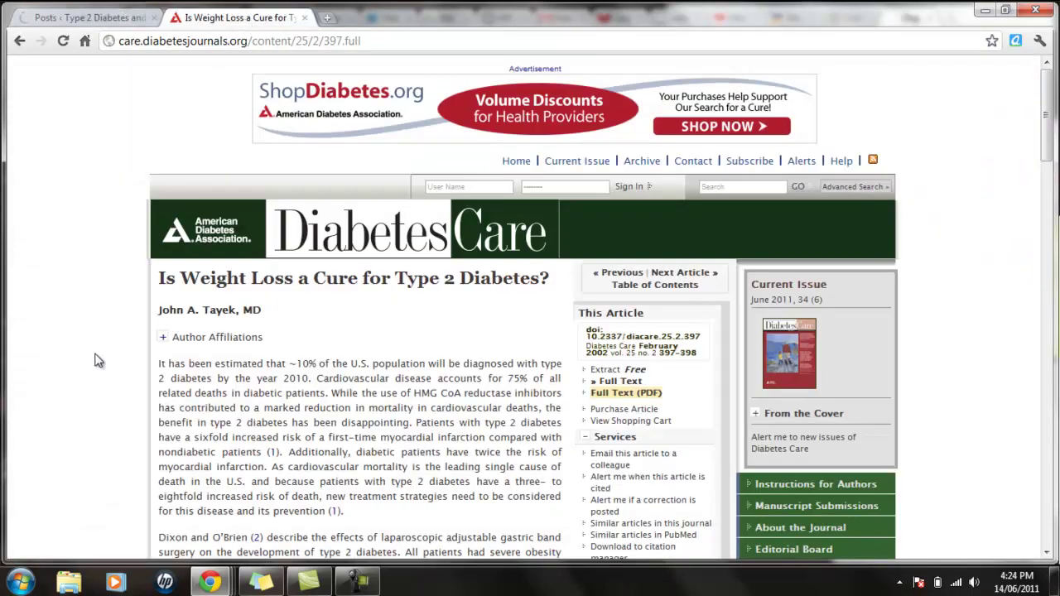
Step: Copy the article's body text, from the opening paragraph through 'offer promise.'
scroll(96, 361, down, 5)
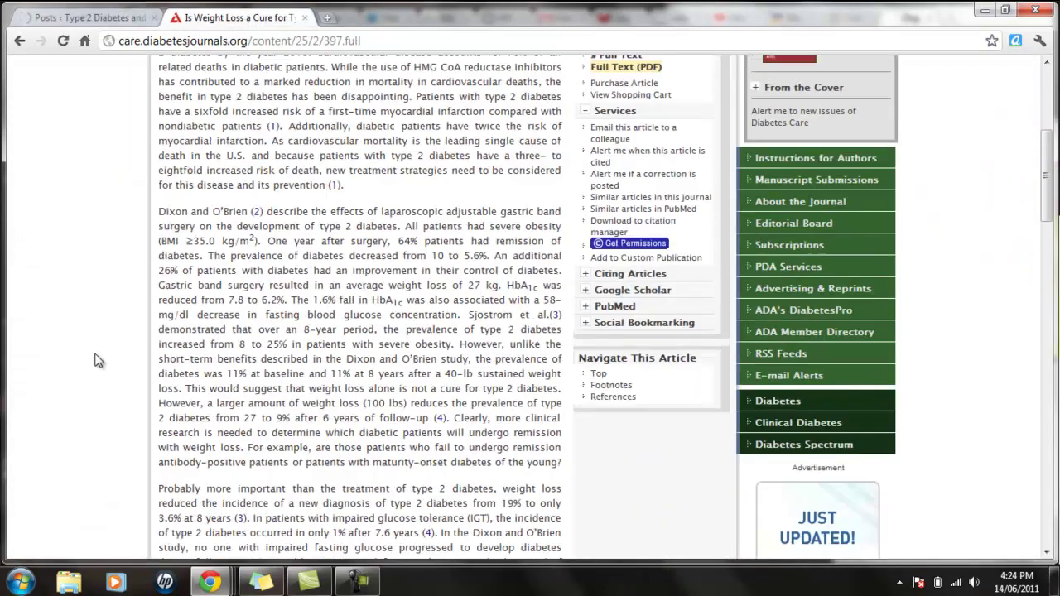
scroll(97, 362, down, 3)
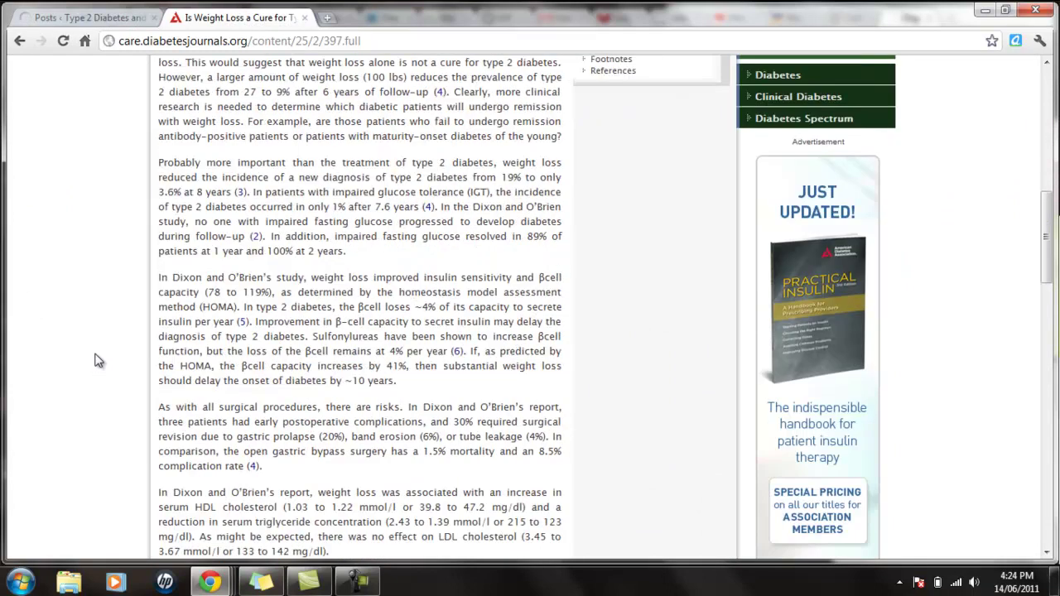
scroll(96, 361, down, 2)
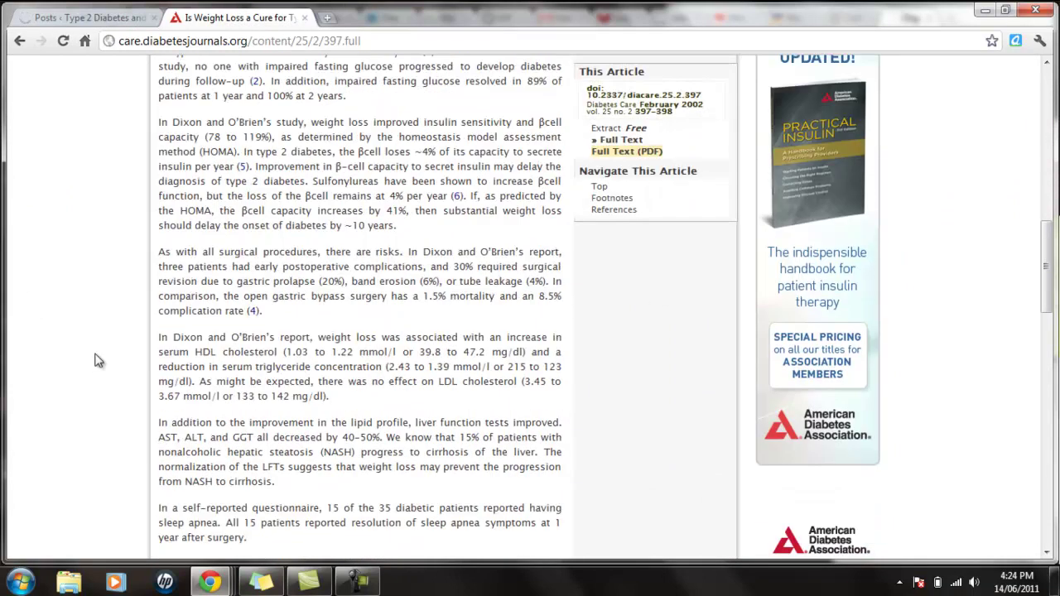
scroll(98, 360, down, 5)
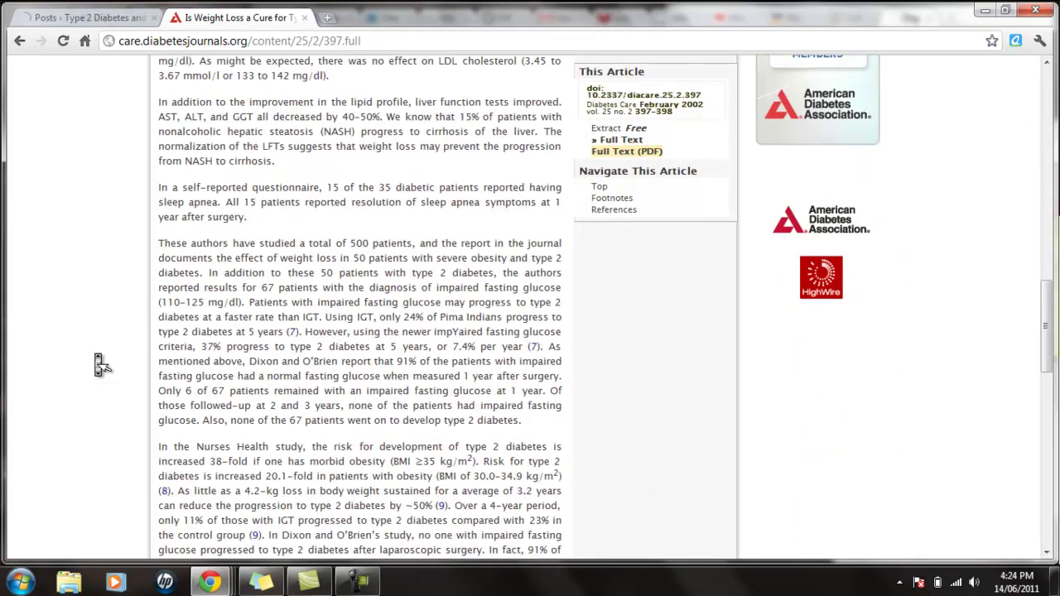
scroll(98, 362, down, 3)
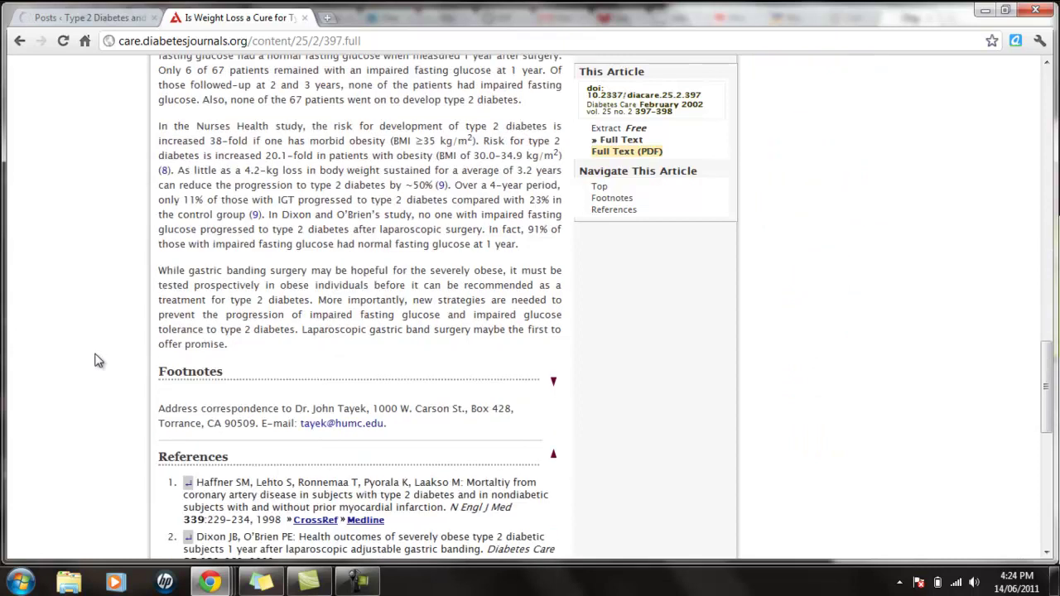
scroll(98, 360, down, 4)
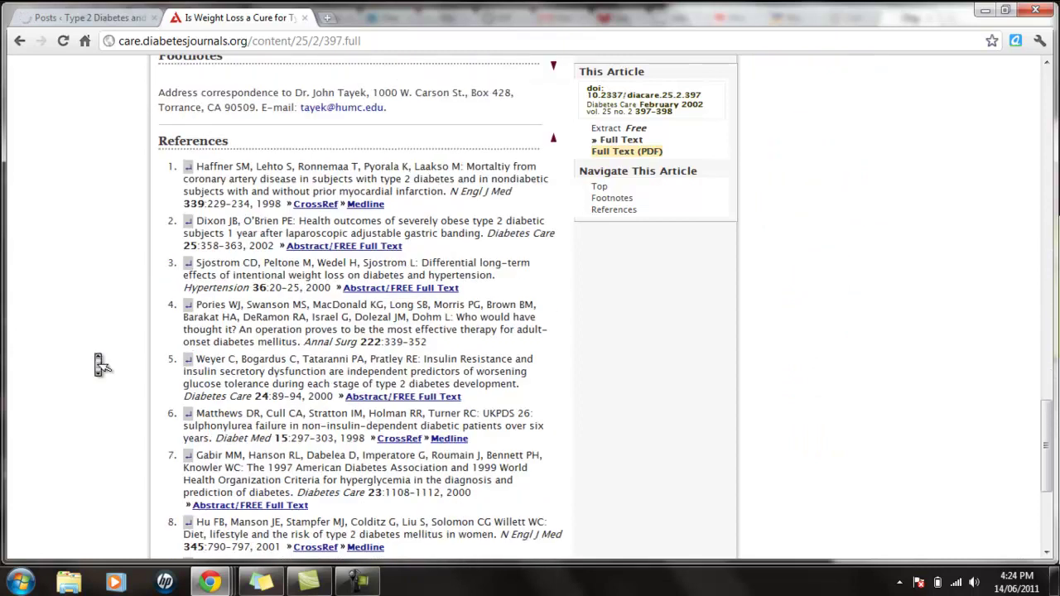
scroll(99, 364, down, 2)
scroll(98, 361, up, 5)
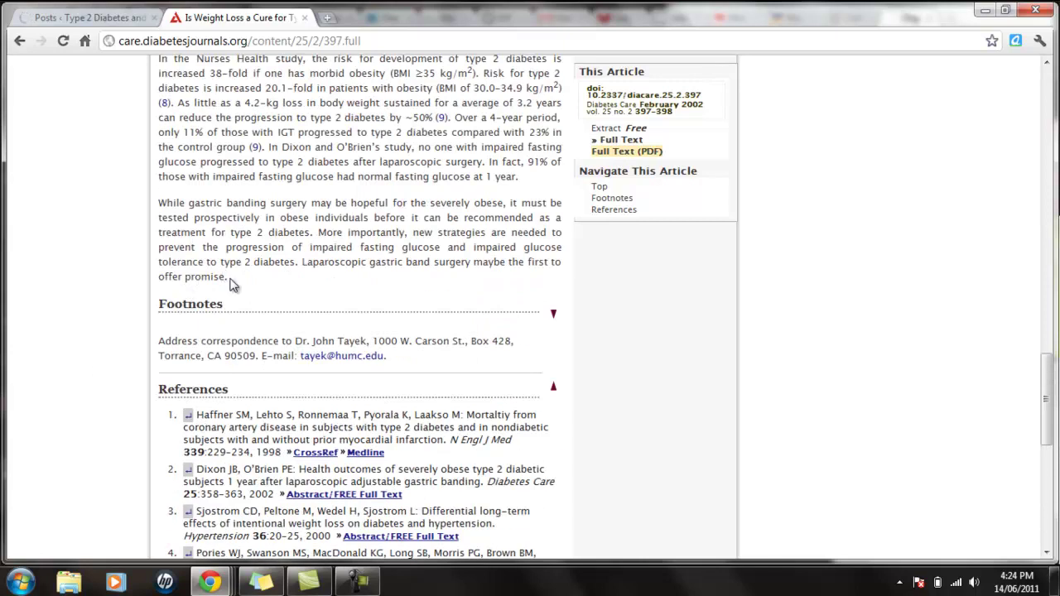
drag(229, 278, 159, 364)
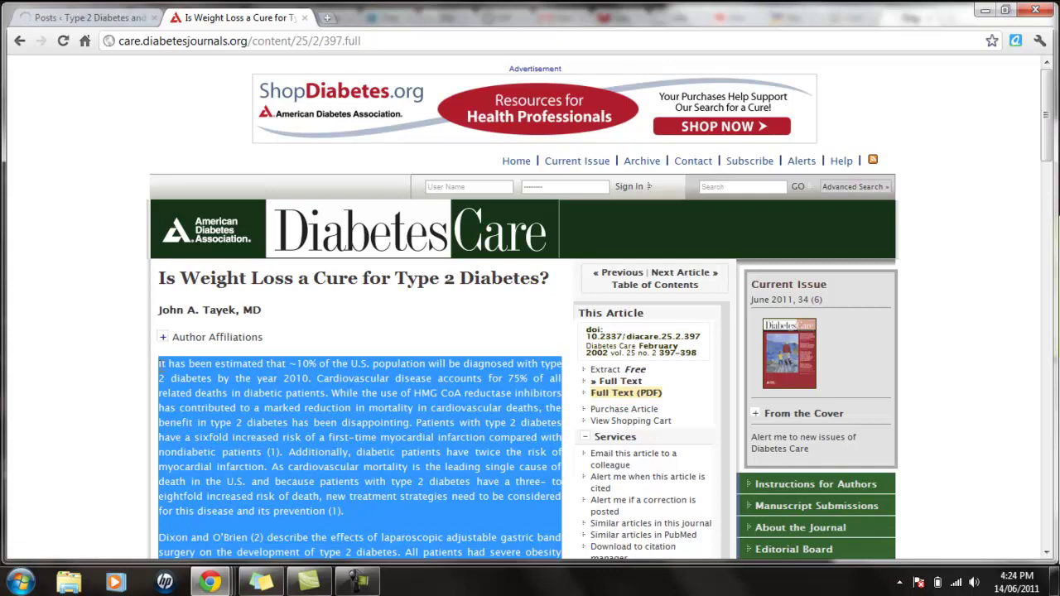
right_click(198, 382)
click(222, 390)
Step: Start a new post titled 'Is Weight Loss a Cure for Type 2 Diabetes'
click(89, 18)
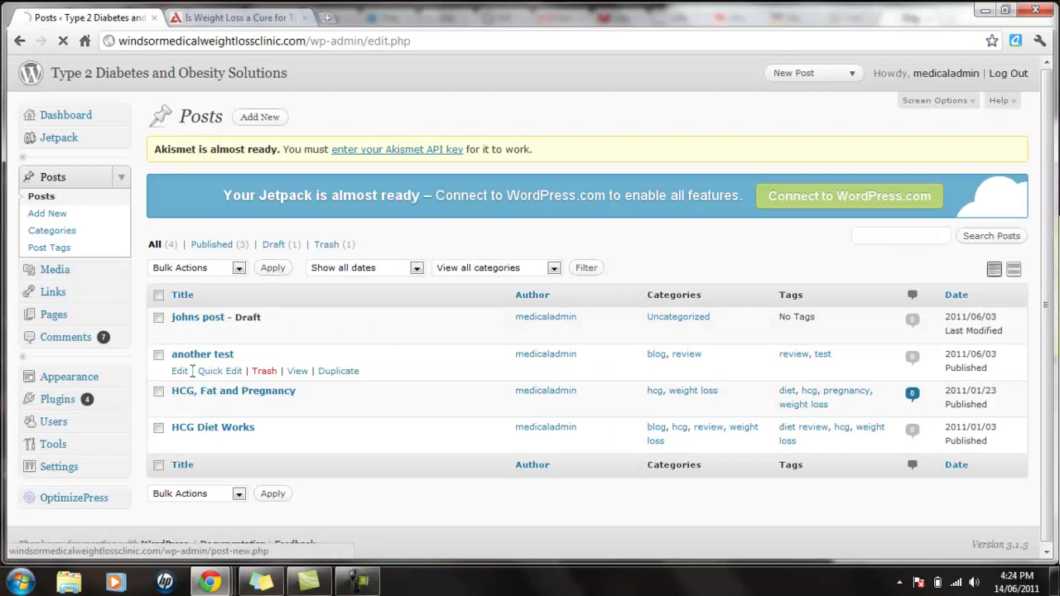
click(47, 213)
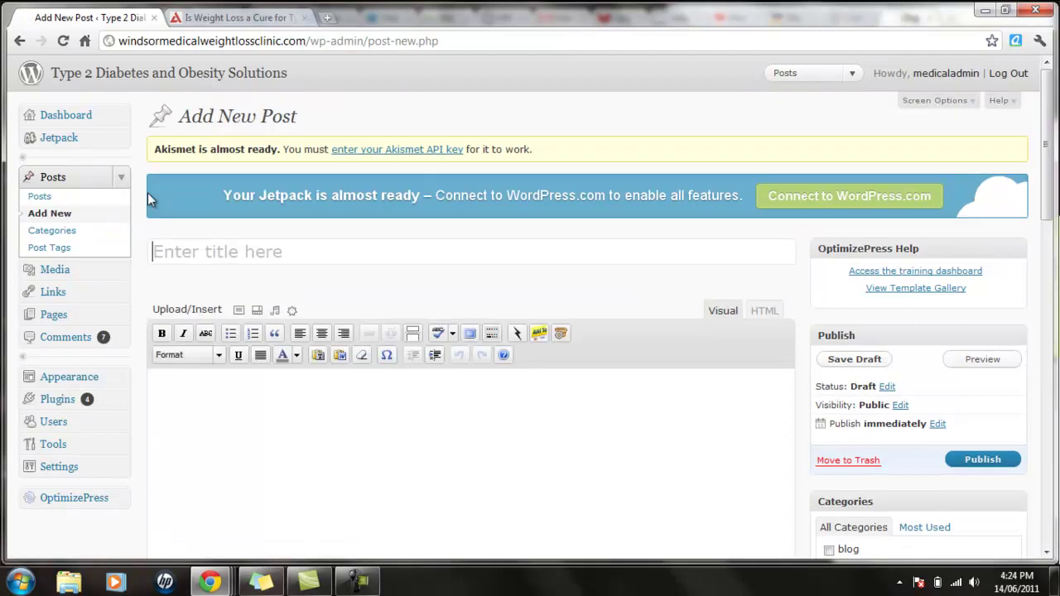
click(236, 259)
text(Is We)
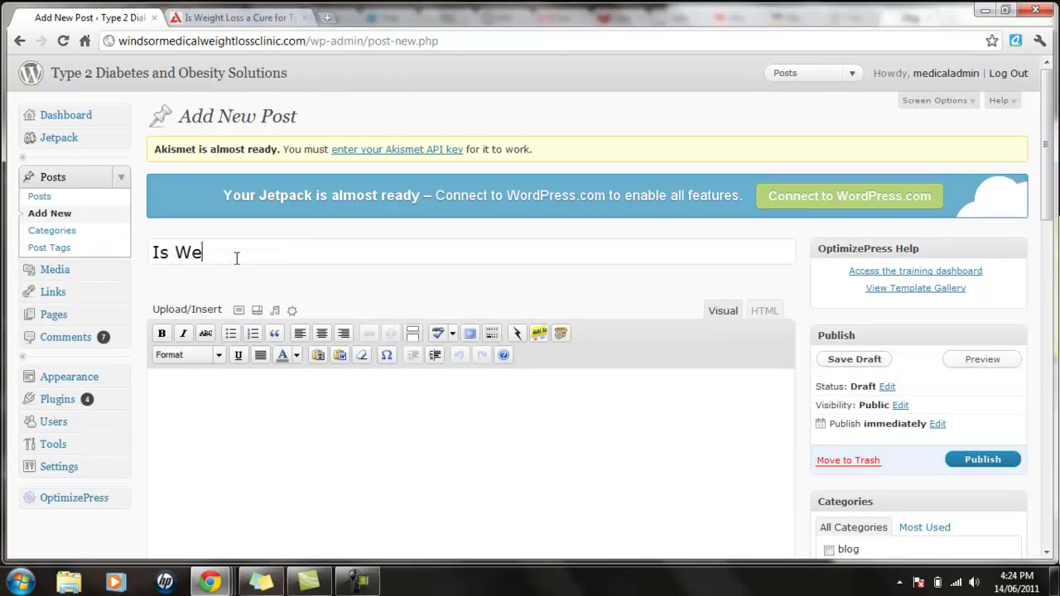
text(ight Low)
key(BackSpace)
text(ss a Cure for Type )
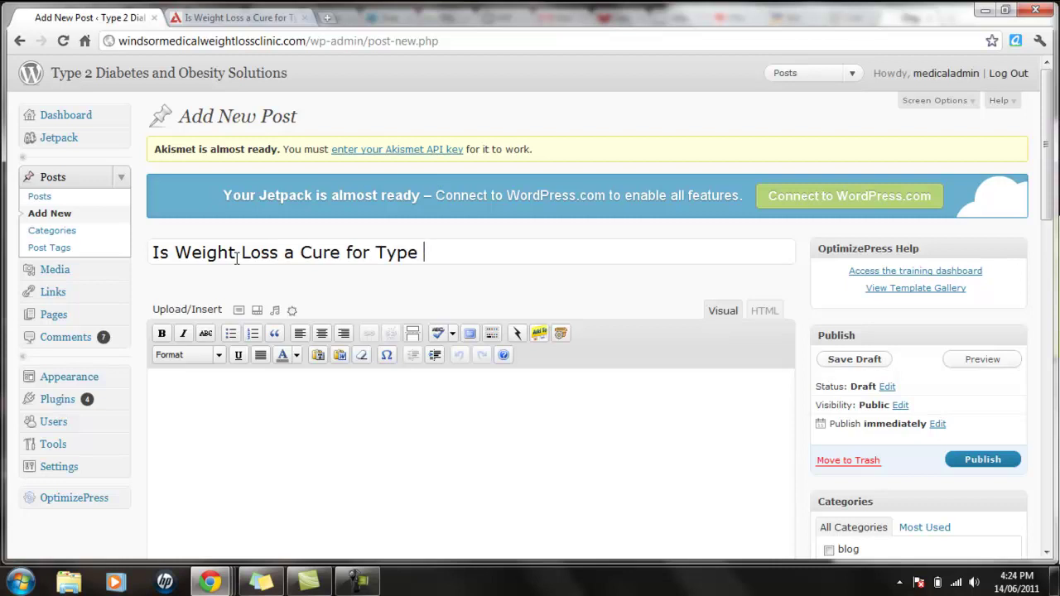
text(2 Diabetes)
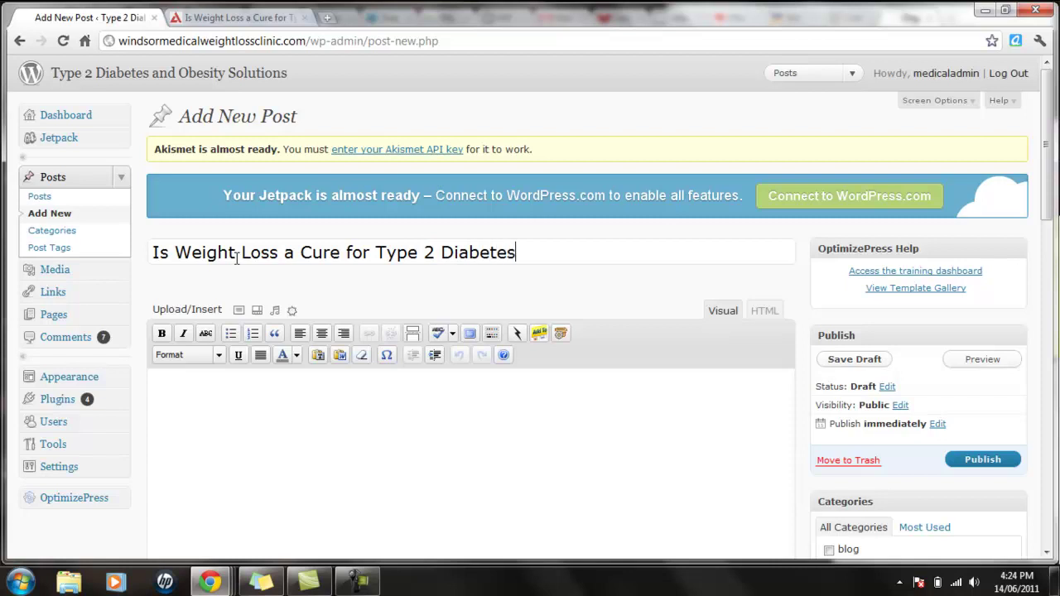
key(Tab)
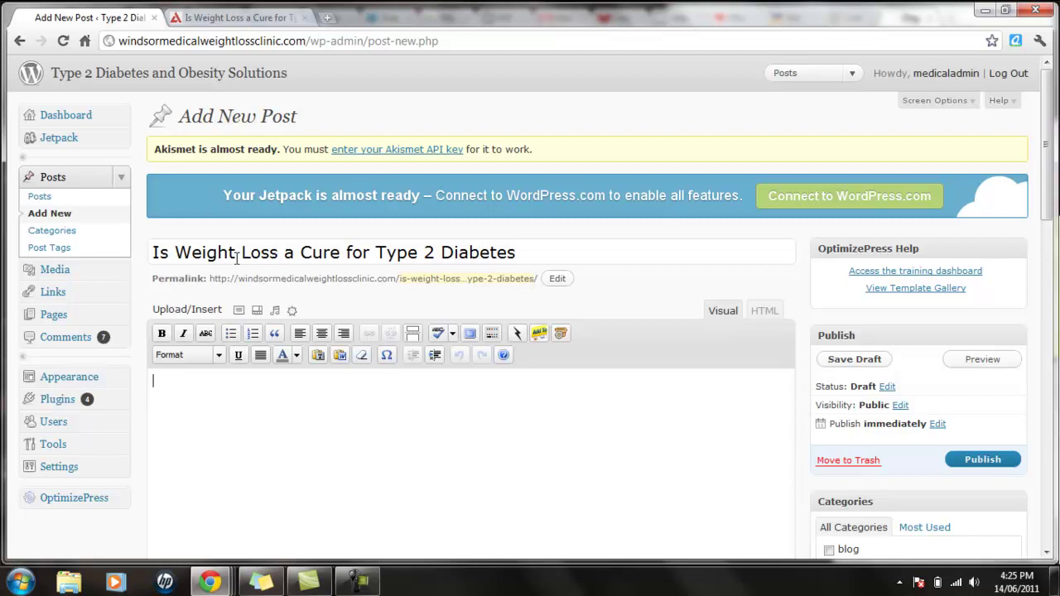
Step: Type the intro about the Windsor Medical Weight Loss Clinics research, a comment invitation, and 'Originally Posted'
text(In doing some resea)
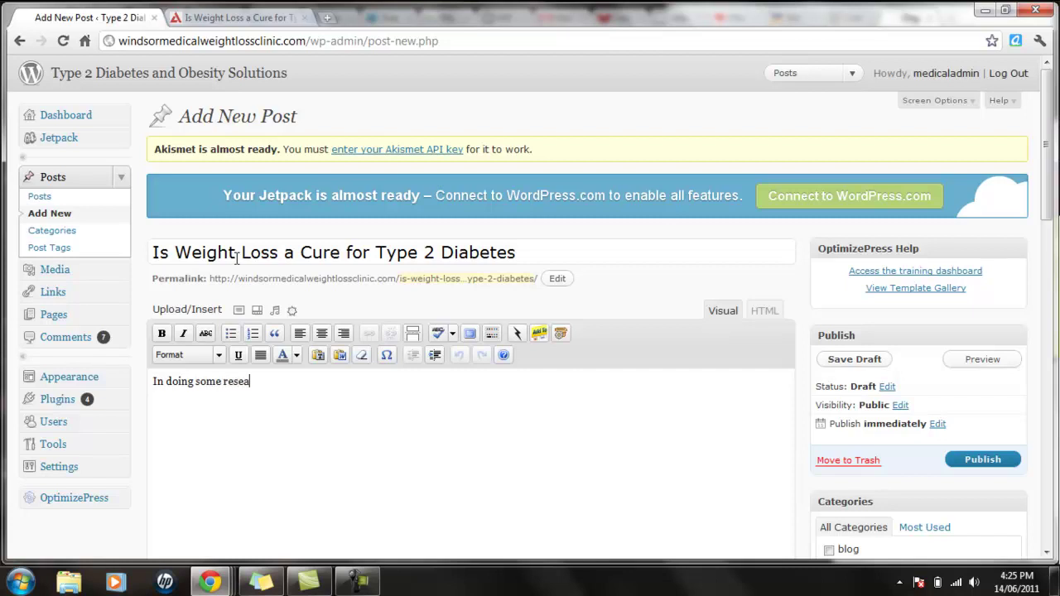
text(rch for the Windsir)
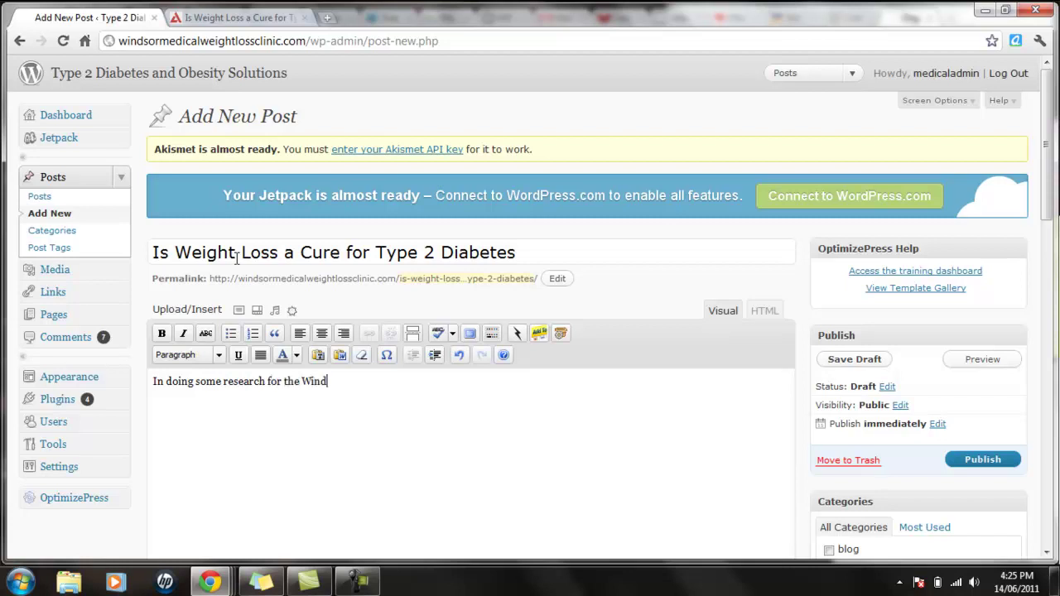
key(BackSpace)
text(or medi)
key(BackSpace)
key(BackSpace)
key(BackSpace)
key(BackSpace)
text(Medical Weight Loss Clinics I came)
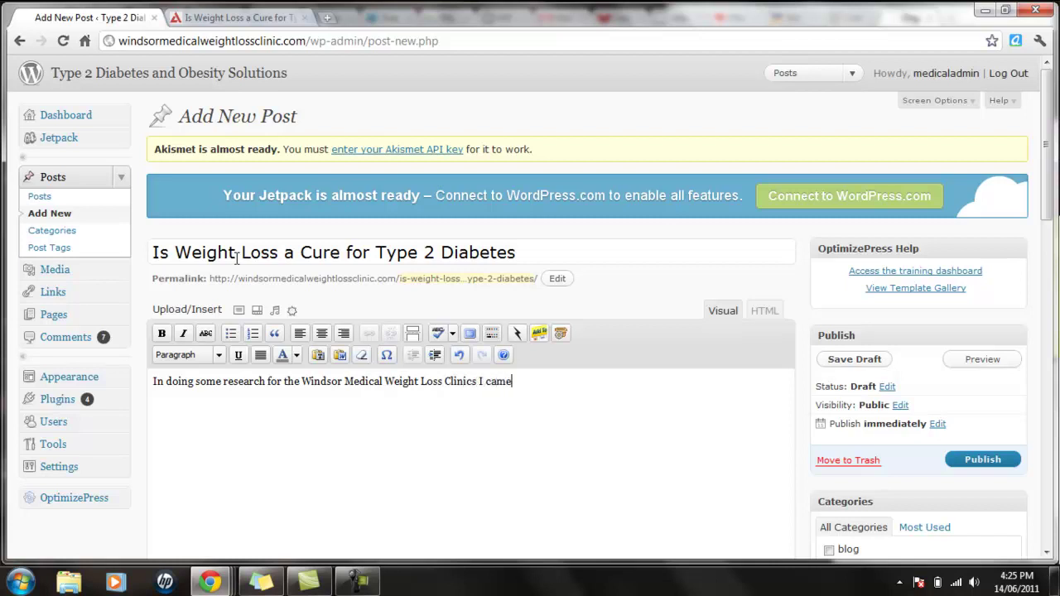
text( across this interestein)
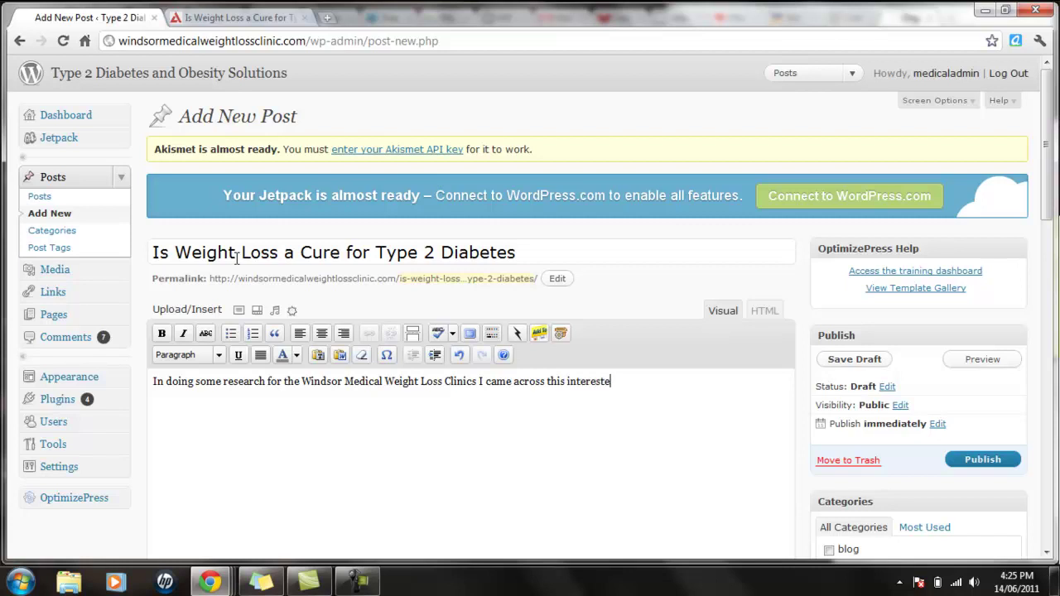
key(BackSpace)
key(BackSpace)
key(BackSpace)
text(ing)
text( blog bl)
key(BackSpace)
key(BackSpace)
text(pot fr)
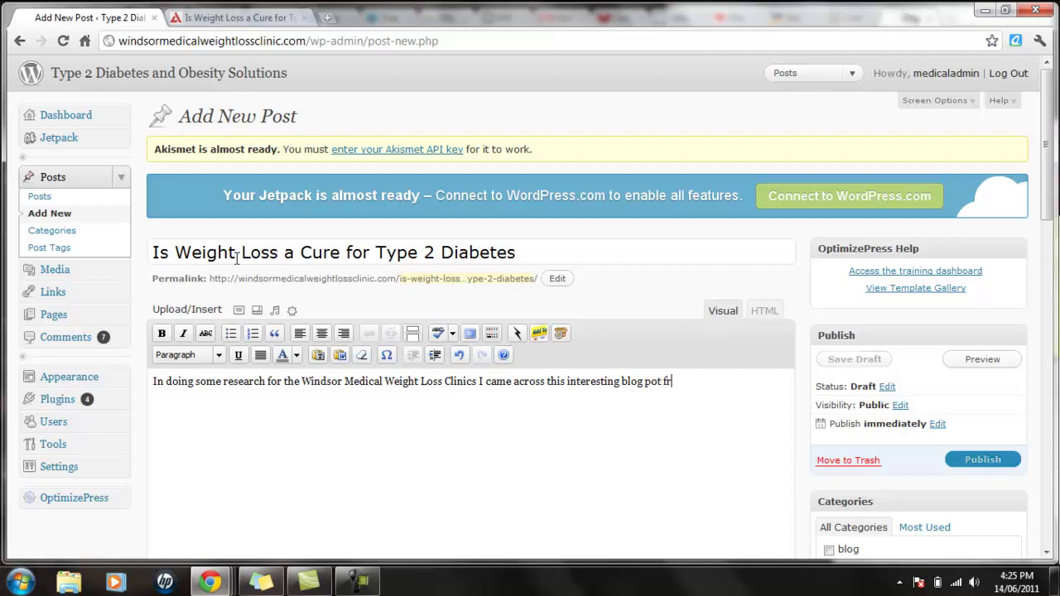
key(BackSpace)
key(BackSpace)
key(BackSpace)
key(BackSpace)
text(st f)
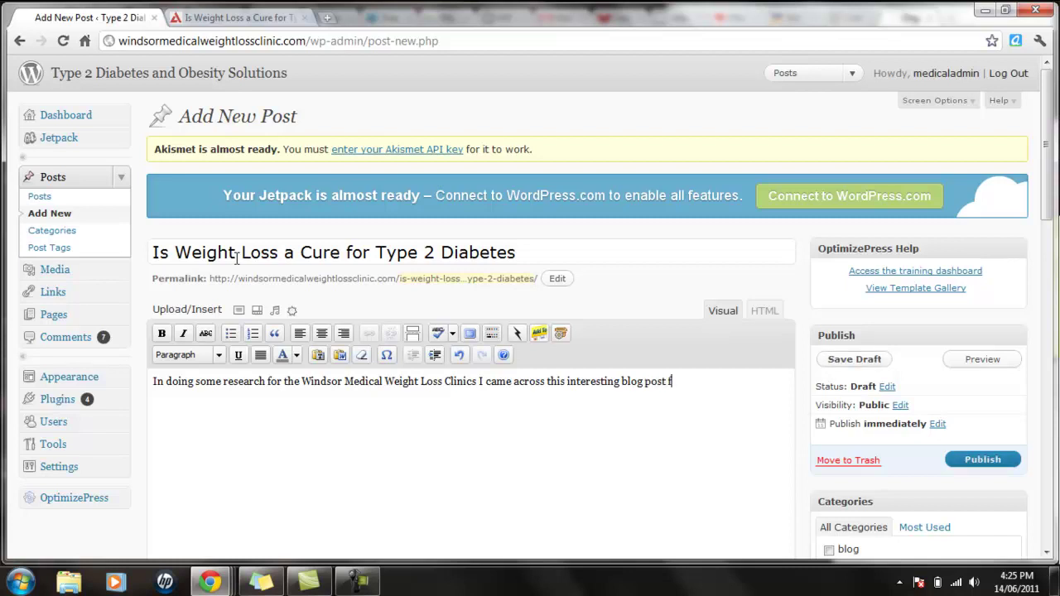
text(rom anoteh)
key(BackSpace)
key(BackSpace)
key(BackSpace)
text(ther very)
key(BackSpace)
key(BackSpace)
key(BackSpace)
text(site)
key(Return)
text(Give )
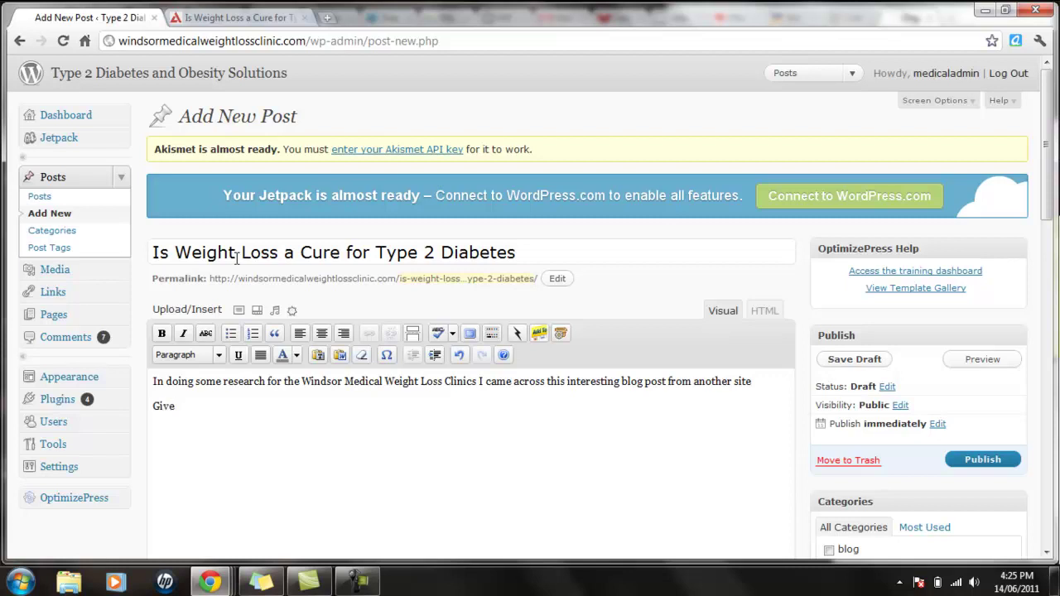
text(it a read and leave a comment on your thoug)
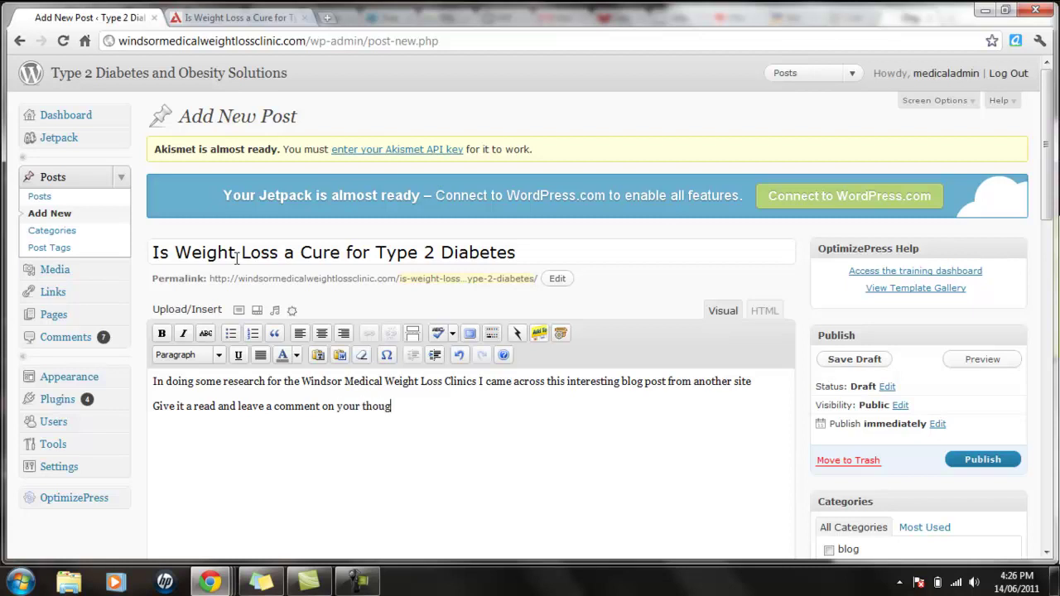
text(hts and if this could help)
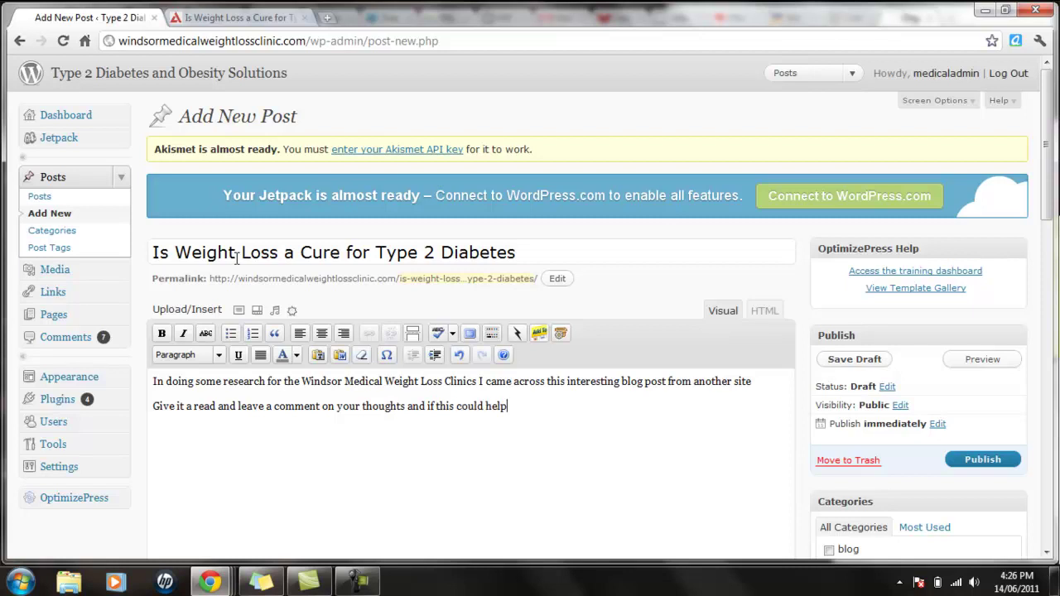
text( you)
text(. )
text(Originally )
text(Posted)
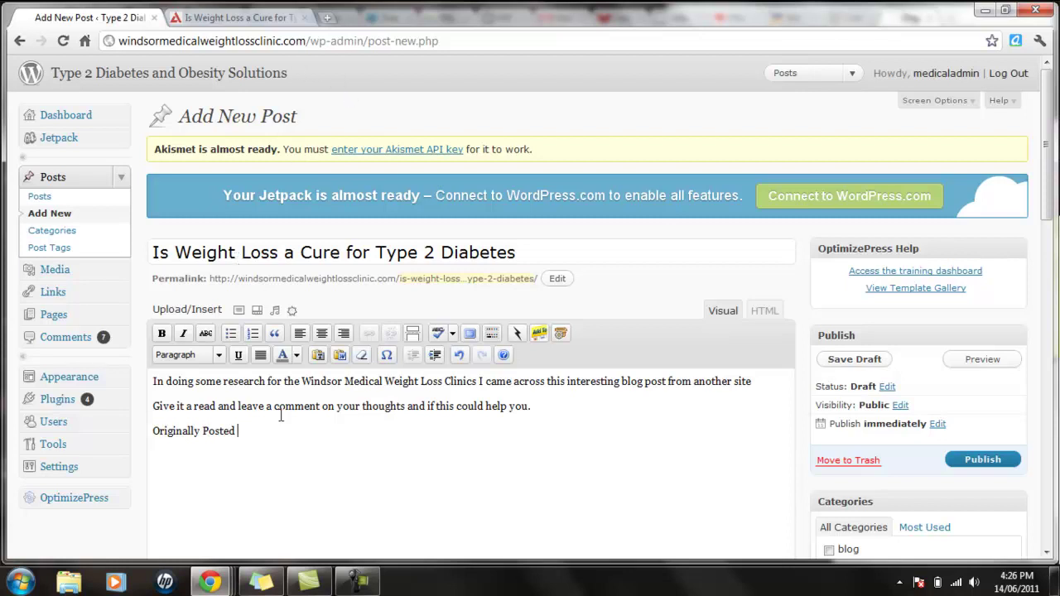
Step: Paste the article text and the journal's care.diabetesjournals.org address after 'Originally Posted'
key(ctrl+v)
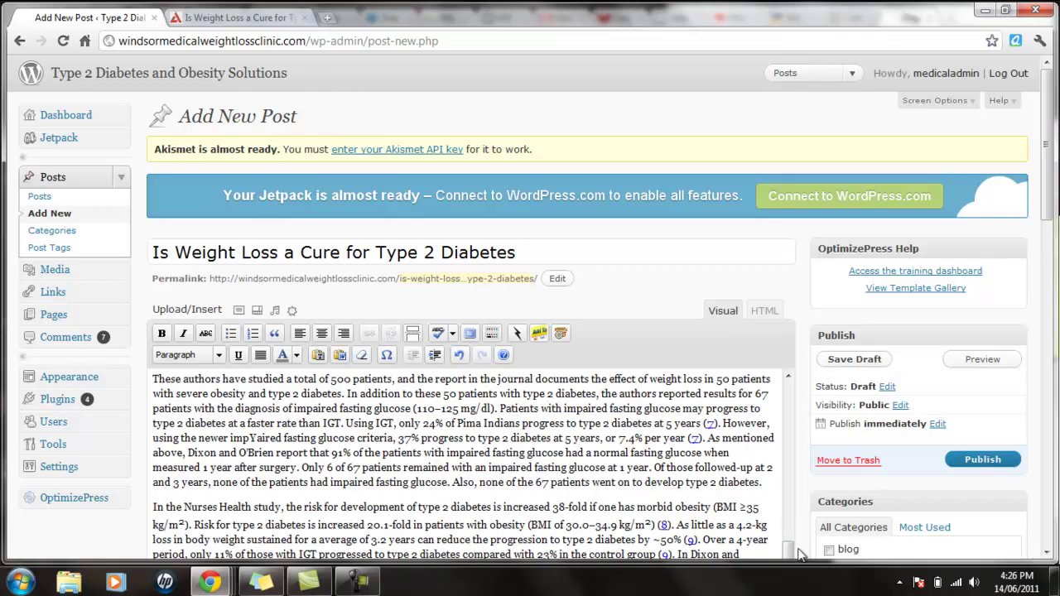
drag(789, 550, 789, 396)
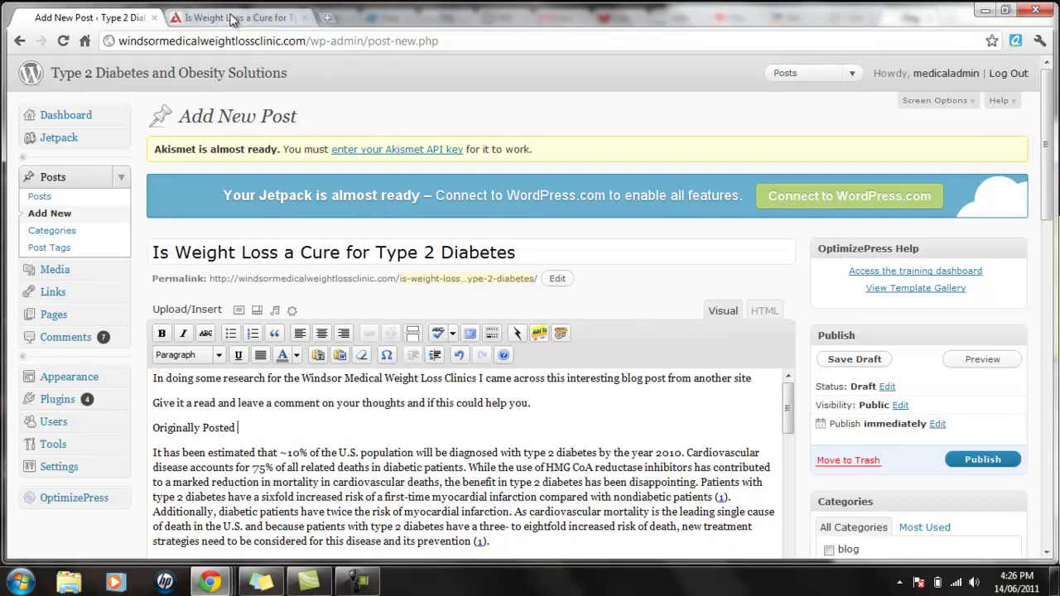
click(236, 18)
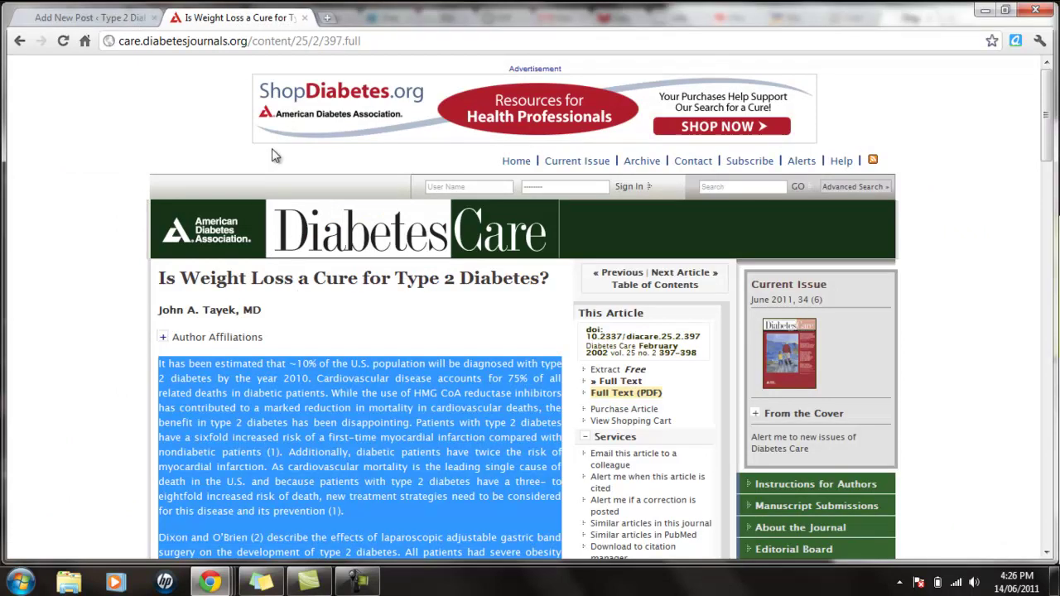
drag(247, 43, 124, 34)
key(ctrl+c)
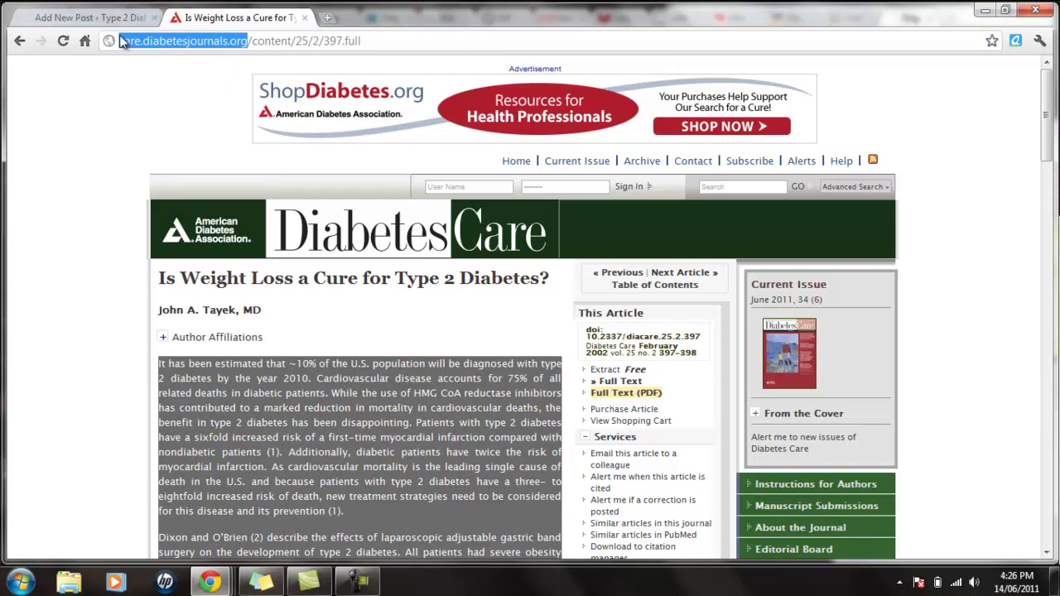
click(108, 20)
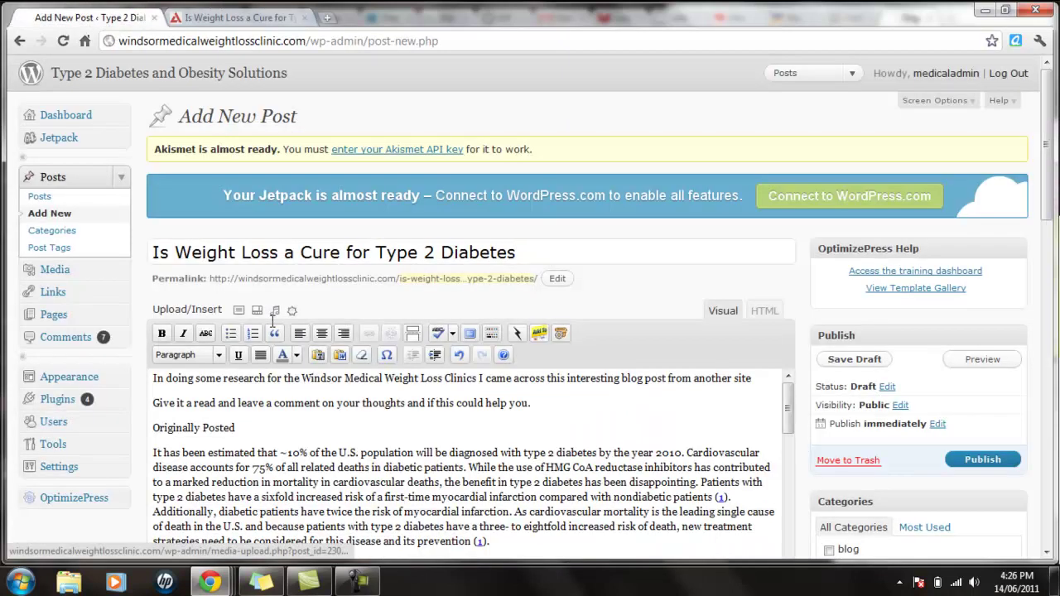
key(ctrl+v)
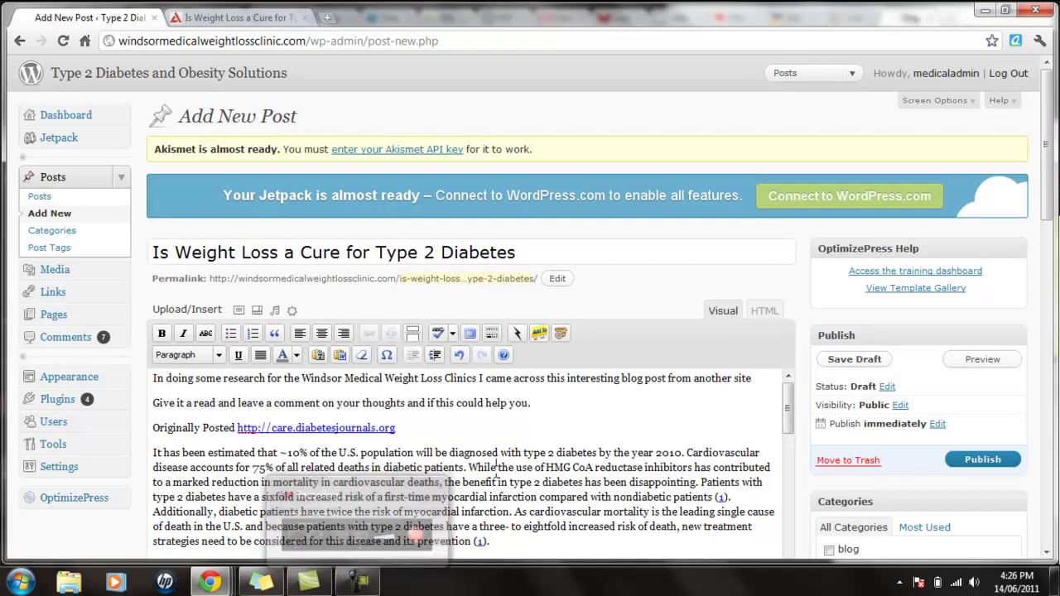
Step: Remove the hyperlink from the care.diabetesjournals.org URL, leaving plain text
click(424, 426)
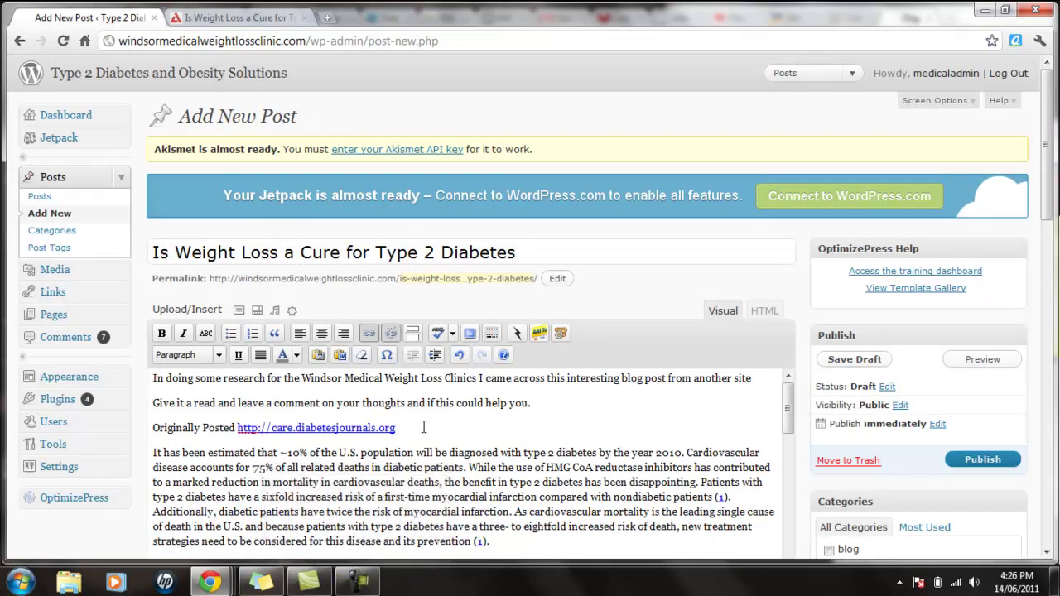
drag(402, 428, 236, 428)
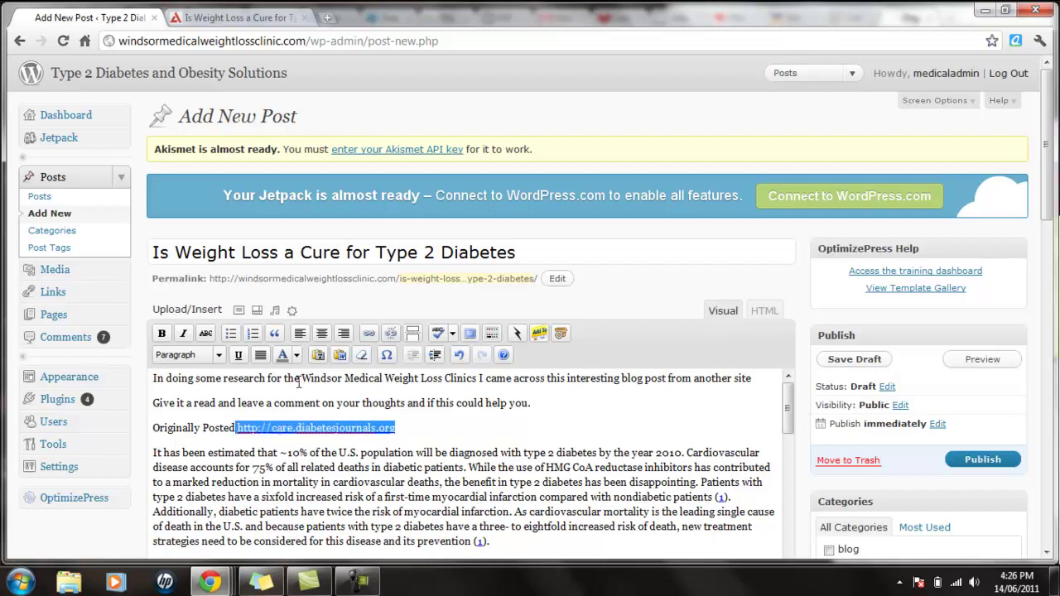
click(393, 335)
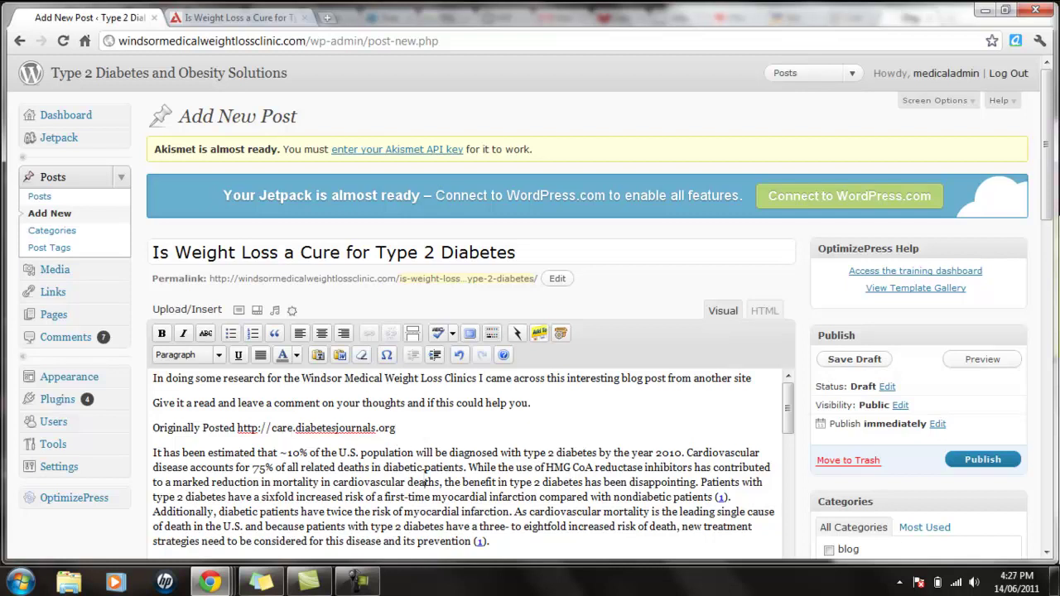
Step: Scroll past the editor and Blog Post Options to the Page SEO & Optimization Options box
scroll(483, 503, down, 2)
scroll(483, 503, down, 8)
scroll(489, 509, down, 5)
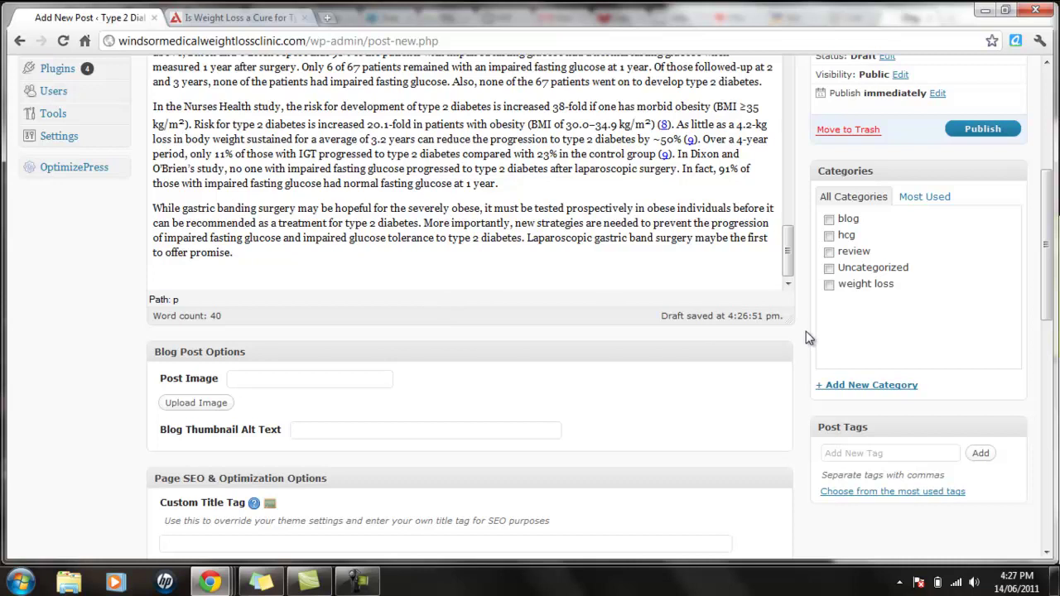
scroll(809, 337, down, 2)
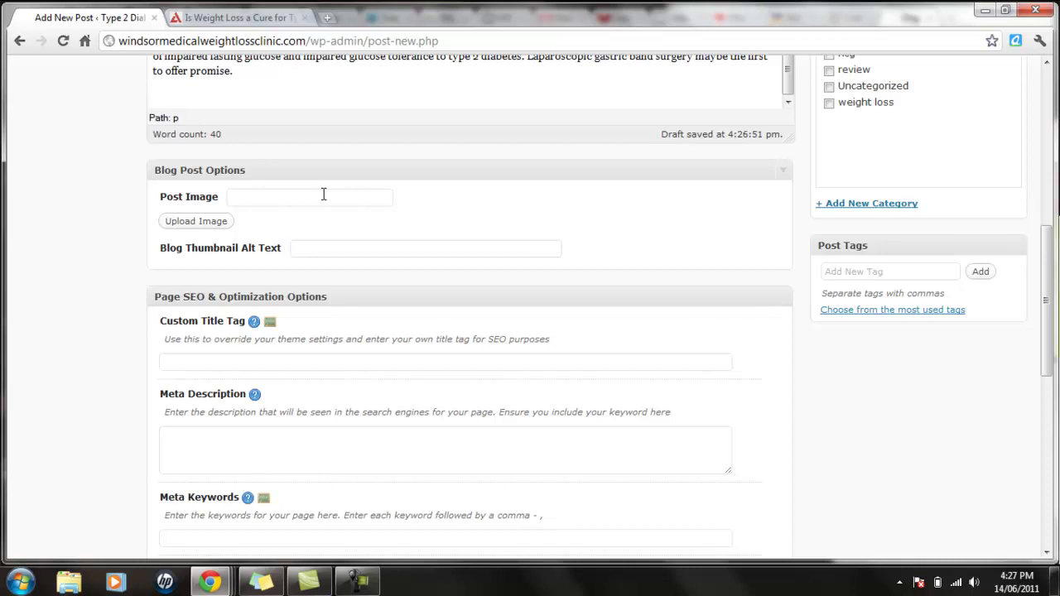
scroll(120, 285, up, 3)
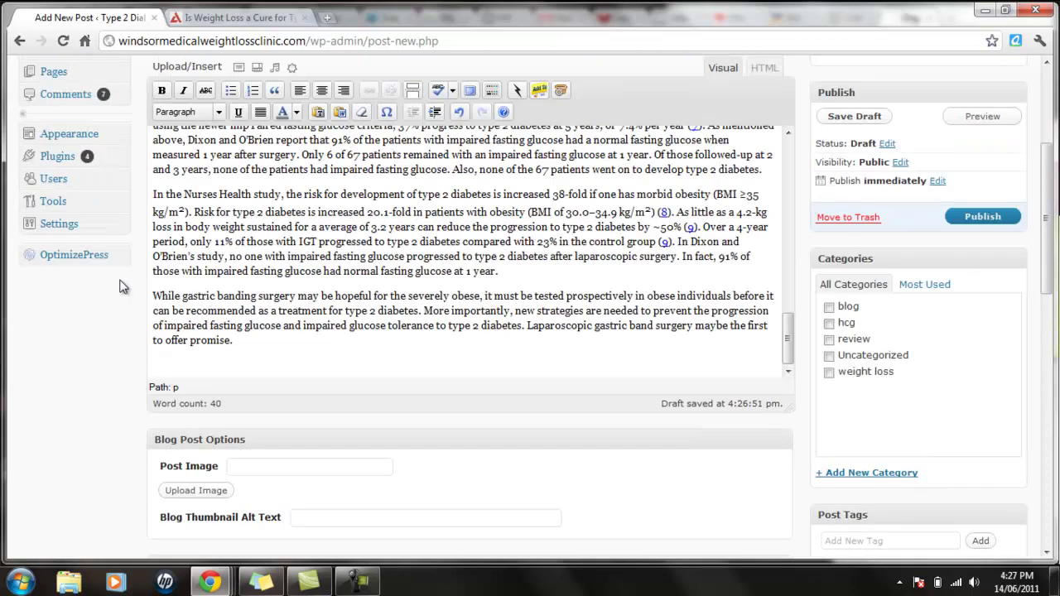
scroll(120, 285, down, 2)
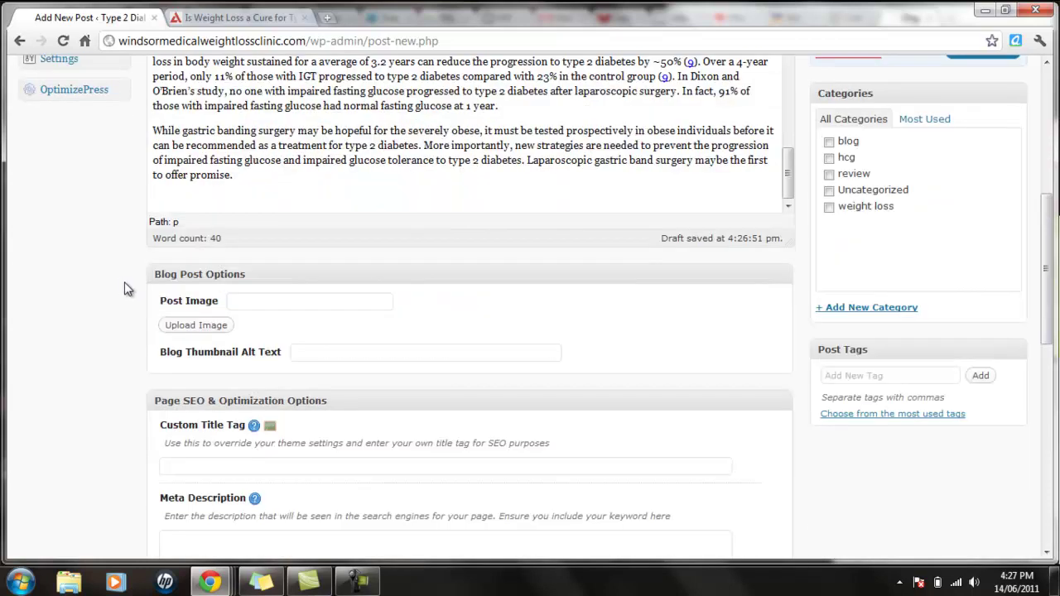
scroll(94, 404, down, 3)
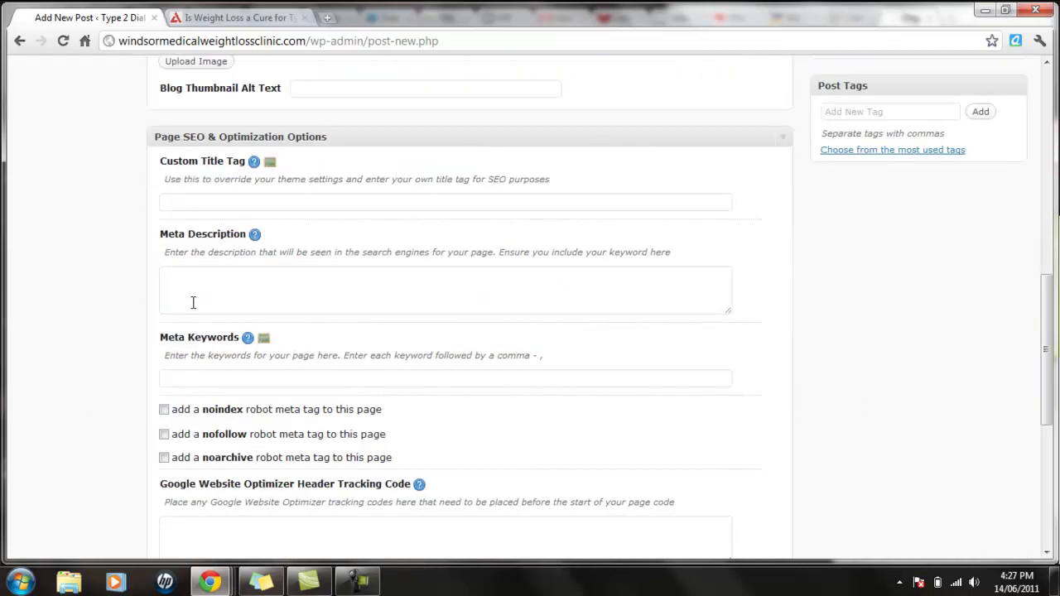
Step: Enter 'Type 2 diabetes weight loss, weight loss, type 2 diabetes' in the Custom Title Tag field
click(229, 201)
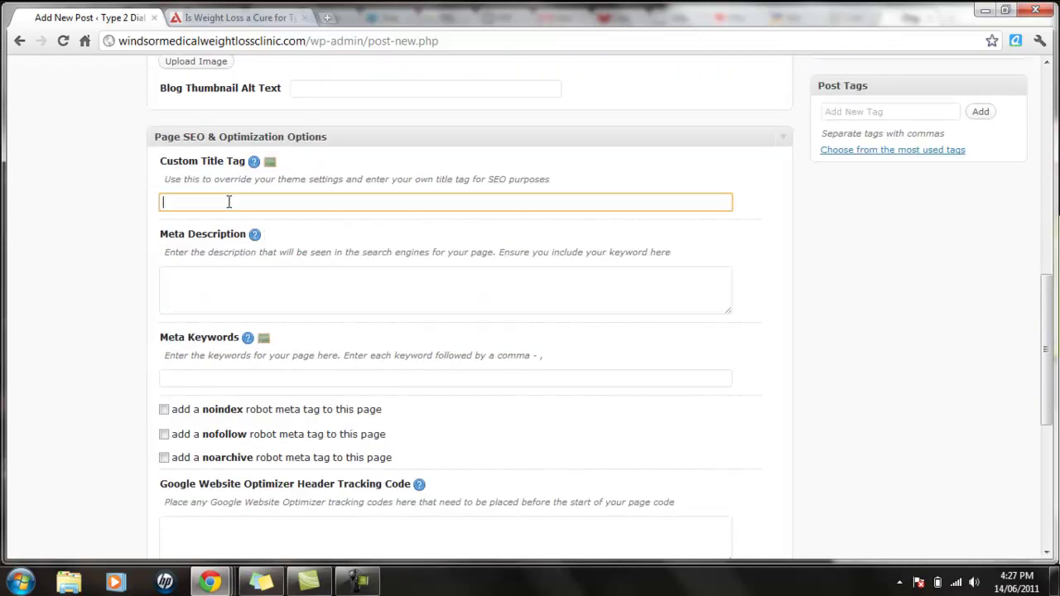
text(Type 2 diabetes weight loss, weight loss)
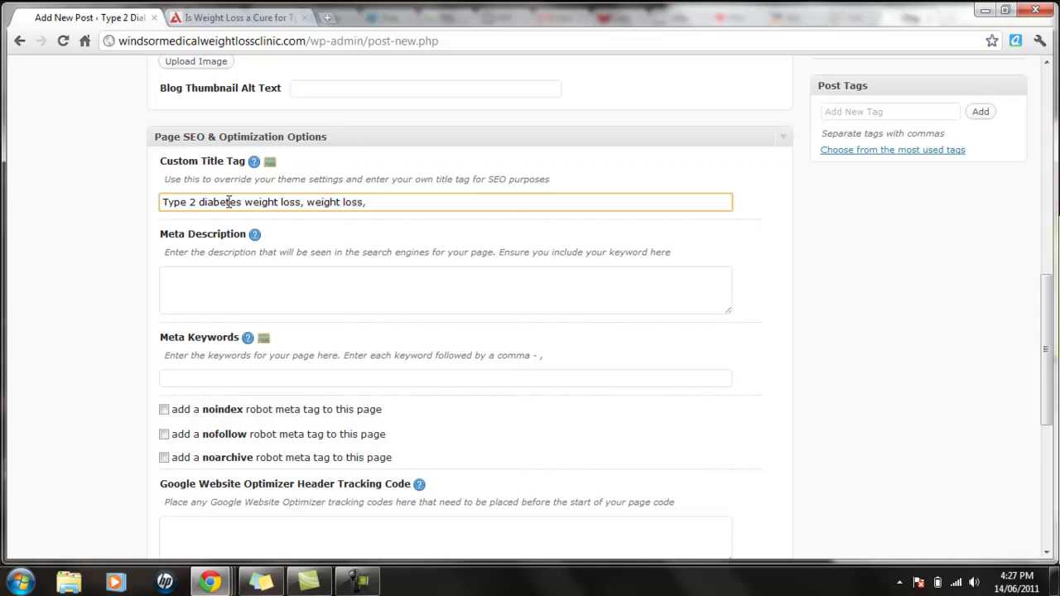
text(, type 2 diabetes)
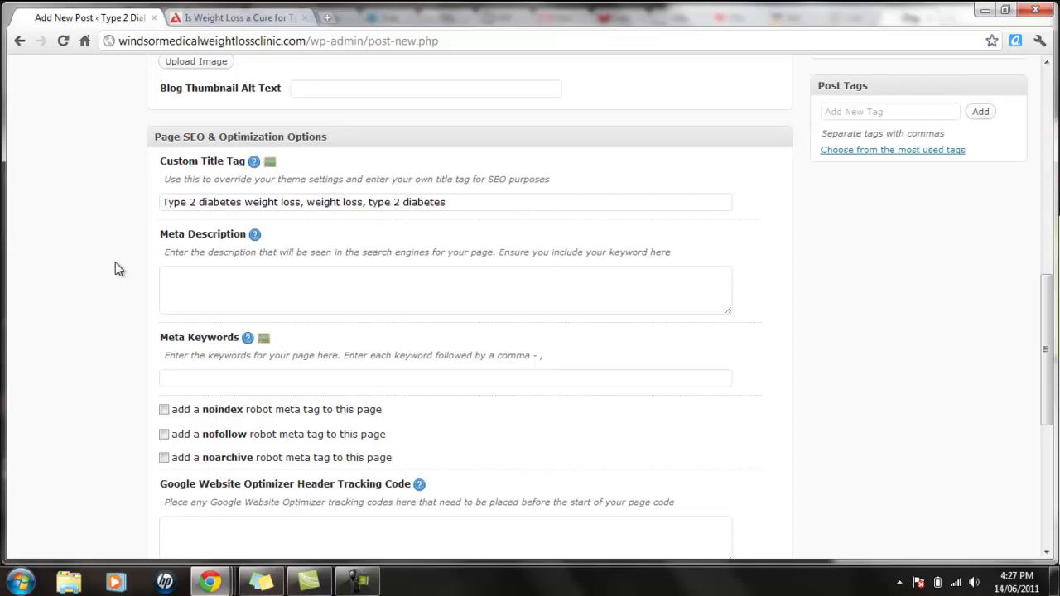
Step: Dismiss the Windows colour-scheme prompt and save the post as a draft
scroll(115, 262, down, 4)
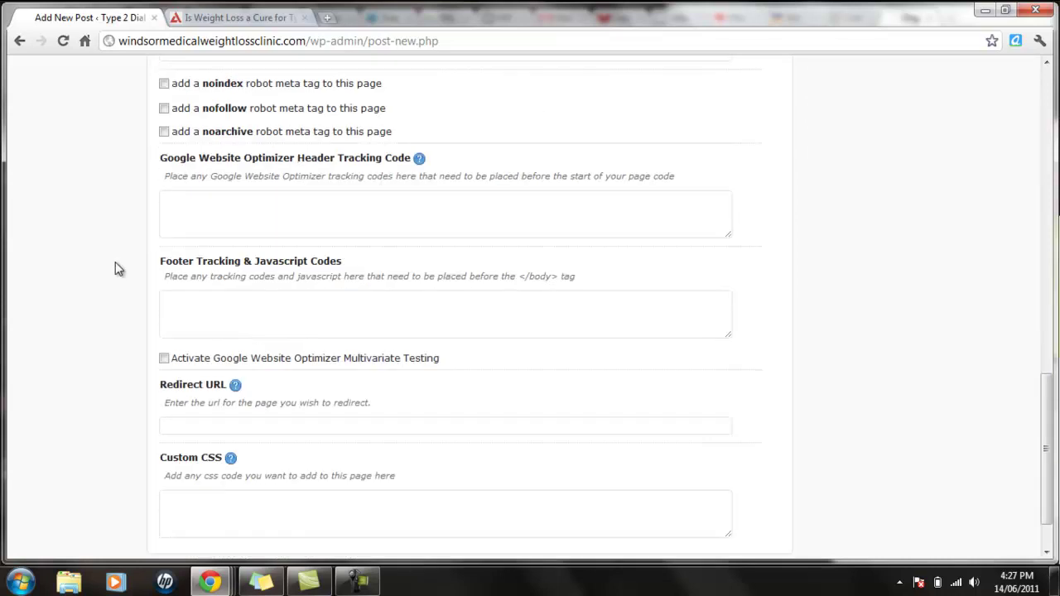
scroll(115, 262, down, 1)
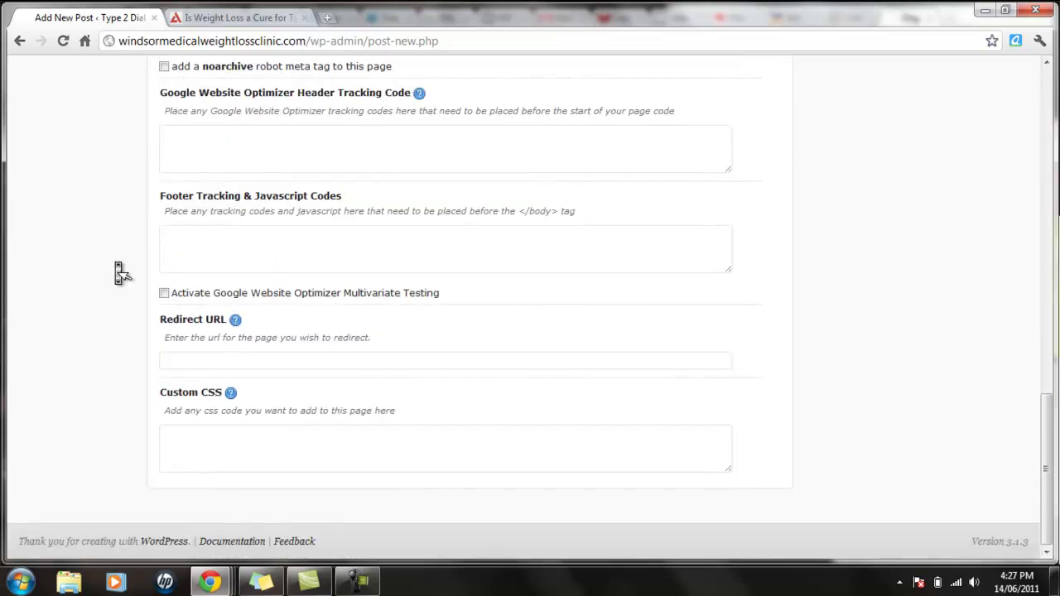
scroll(115, 262, up, 15)
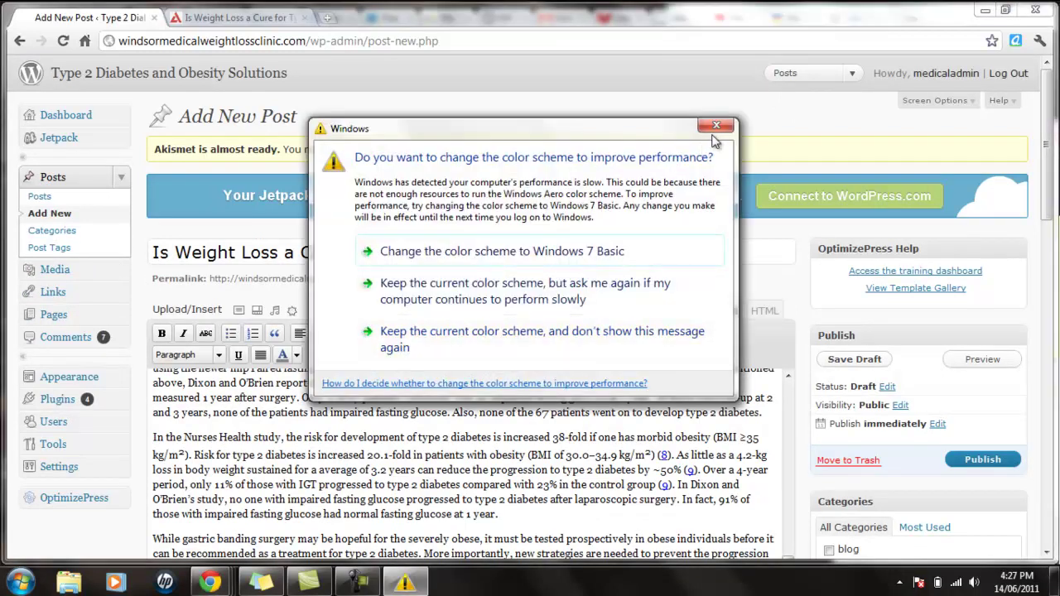
click(717, 126)
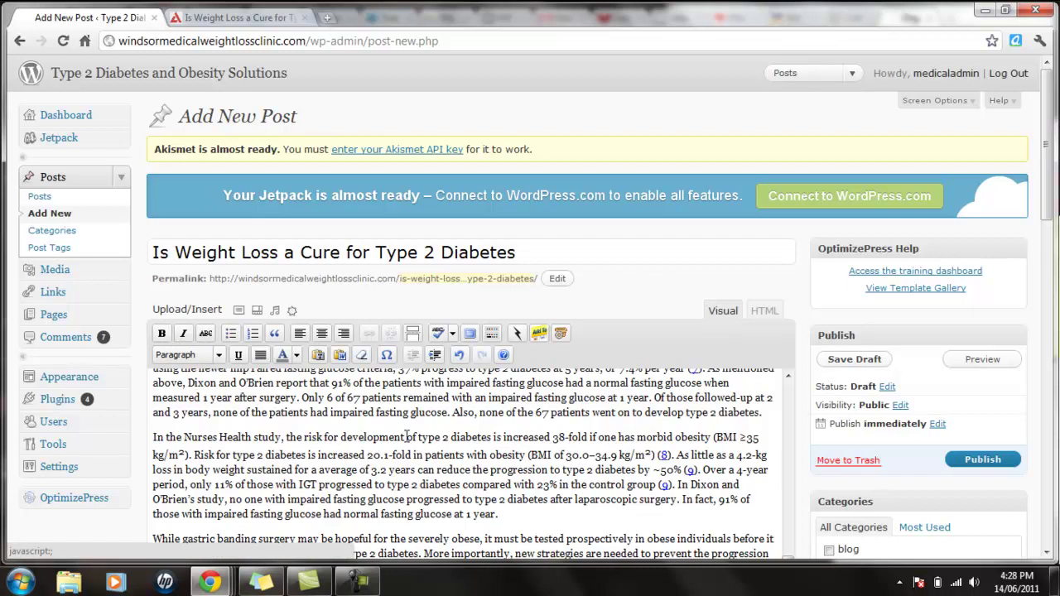
click(862, 360)
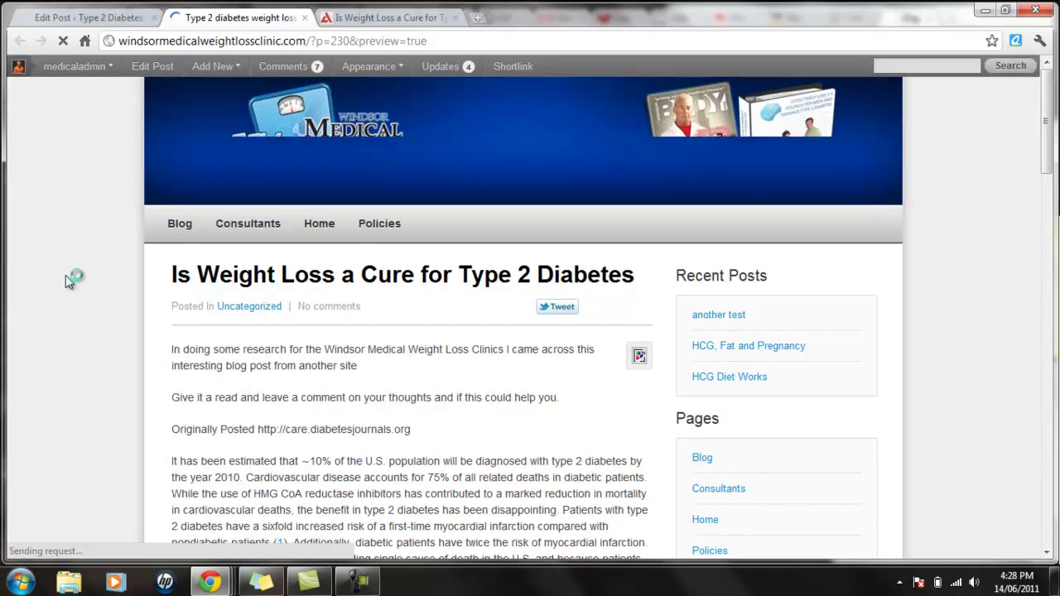
Step: Scroll through the draft's live preview, then go back to the Edit Post tab
scroll(63, 241, down, 2)
scroll(62, 247, down, 2)
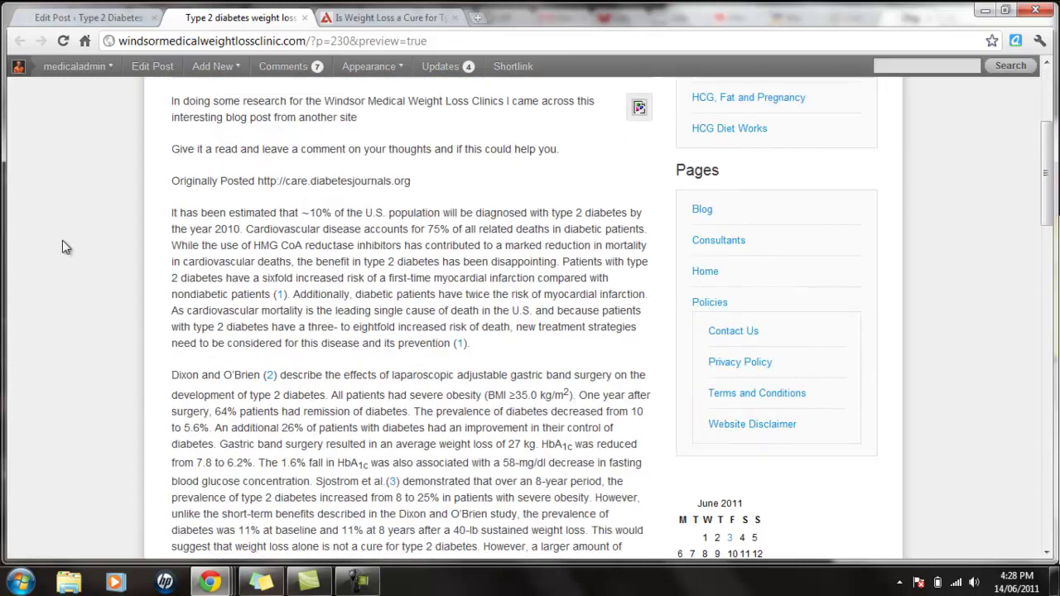
scroll(65, 248, down, 3)
scroll(67, 251, down, 8)
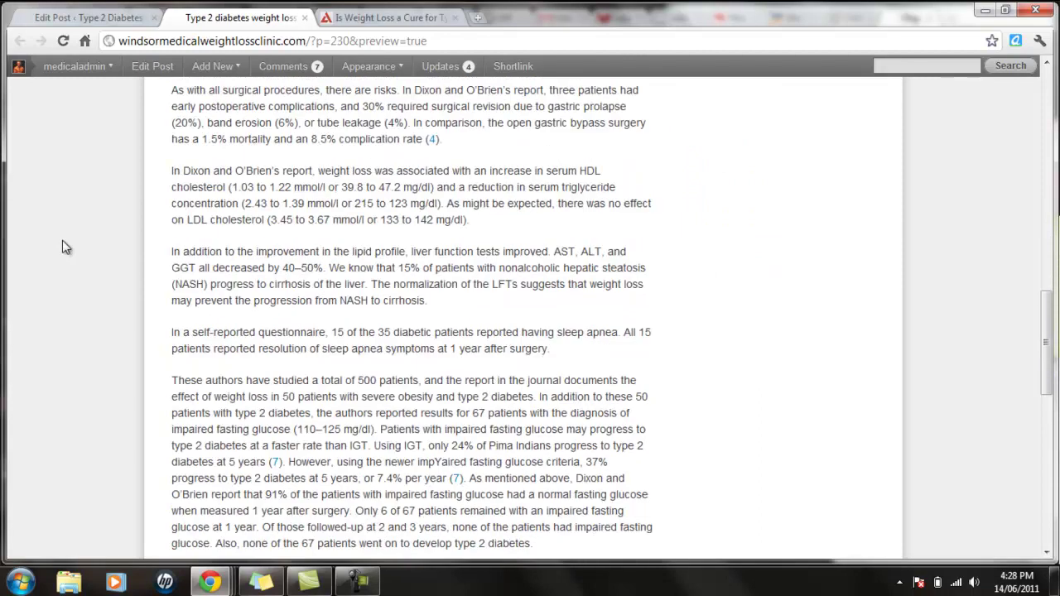
scroll(66, 251, down, 3)
scroll(66, 251, up, 5)
scroll(66, 251, down, 6)
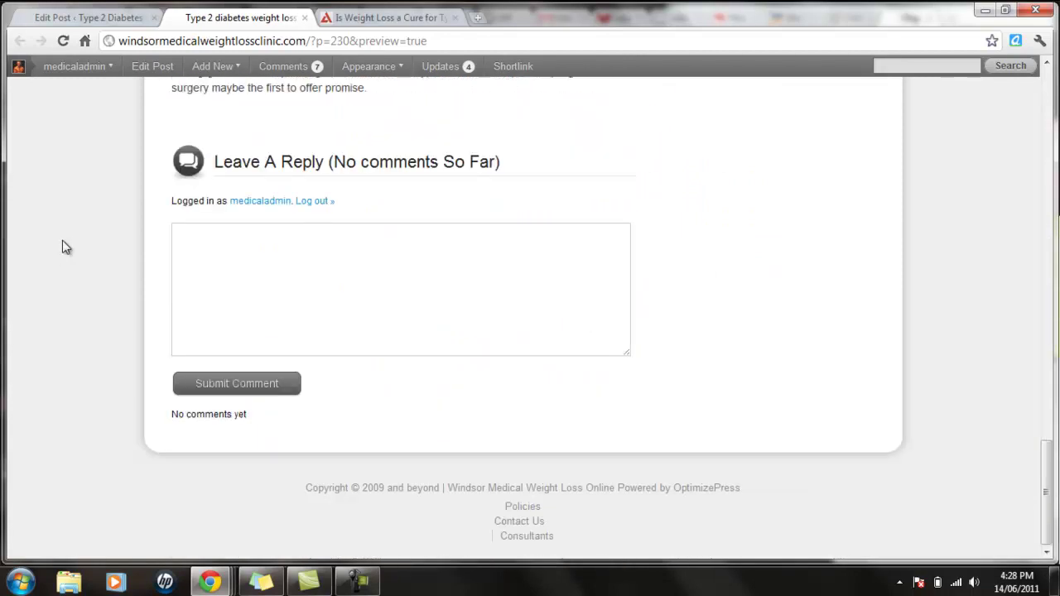
scroll(68, 251, up, 15)
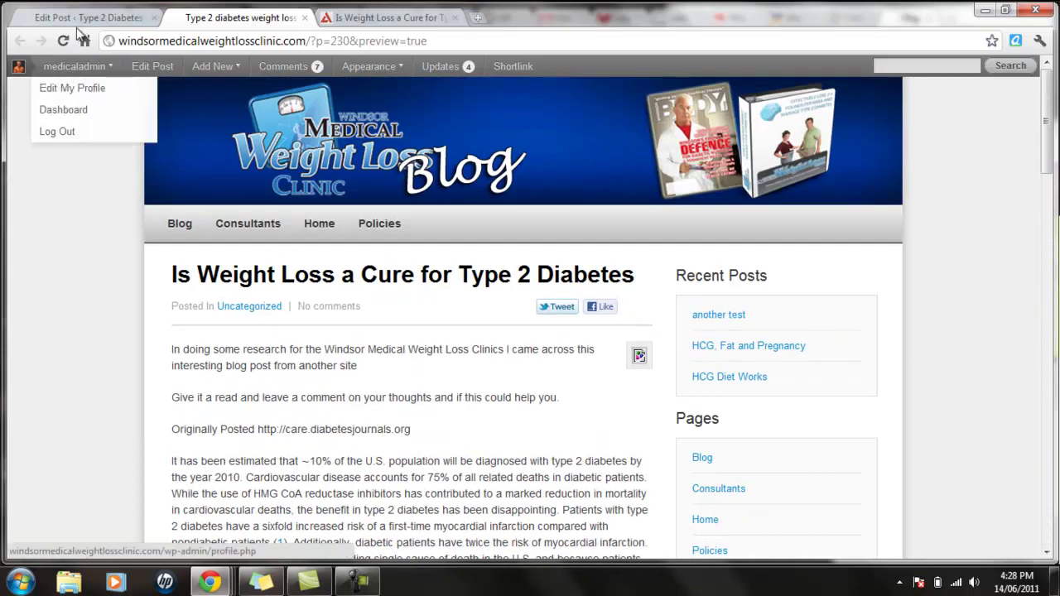
click(89, 17)
Step: Add a hyphen divider, then the line 'Please leave a comment and any questions you may have, we will be glad to help'
scroll(481, 492, down, 20)
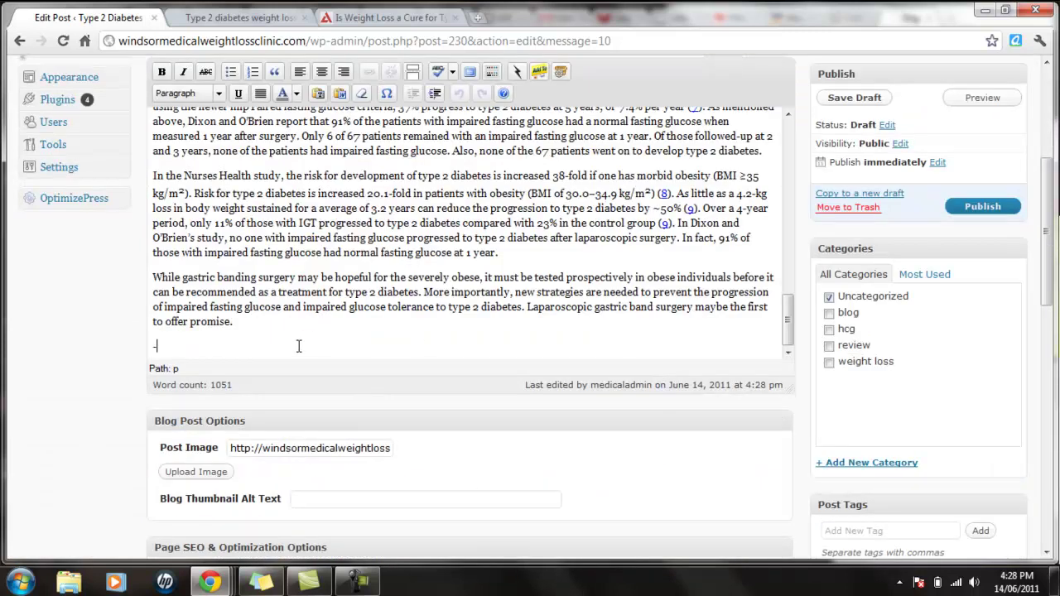
text(-------------------------------------------------------------------)
key(Return)
text(Please leave )
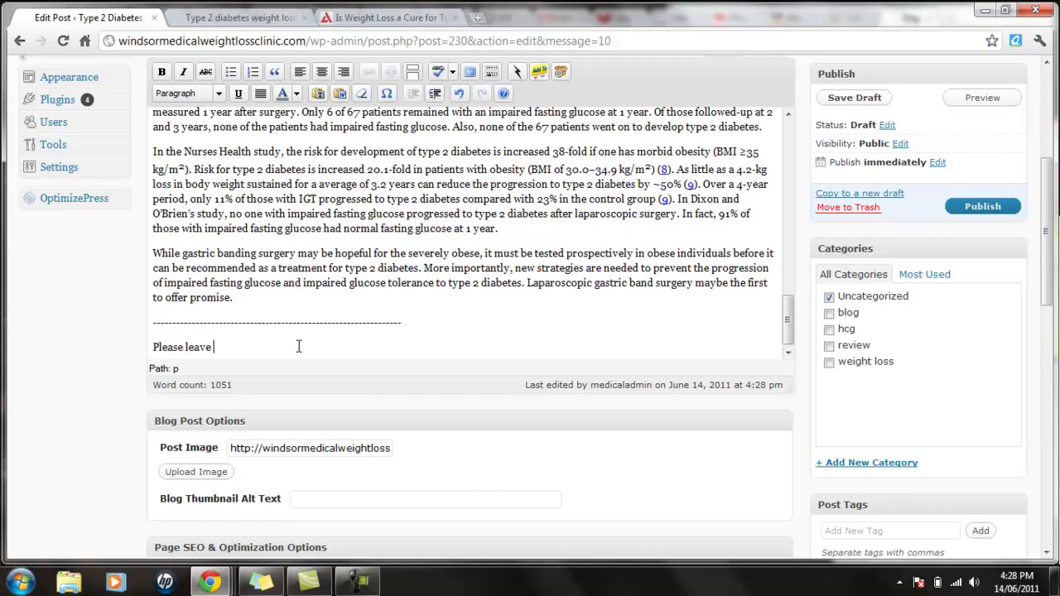
text(a comment and any question)
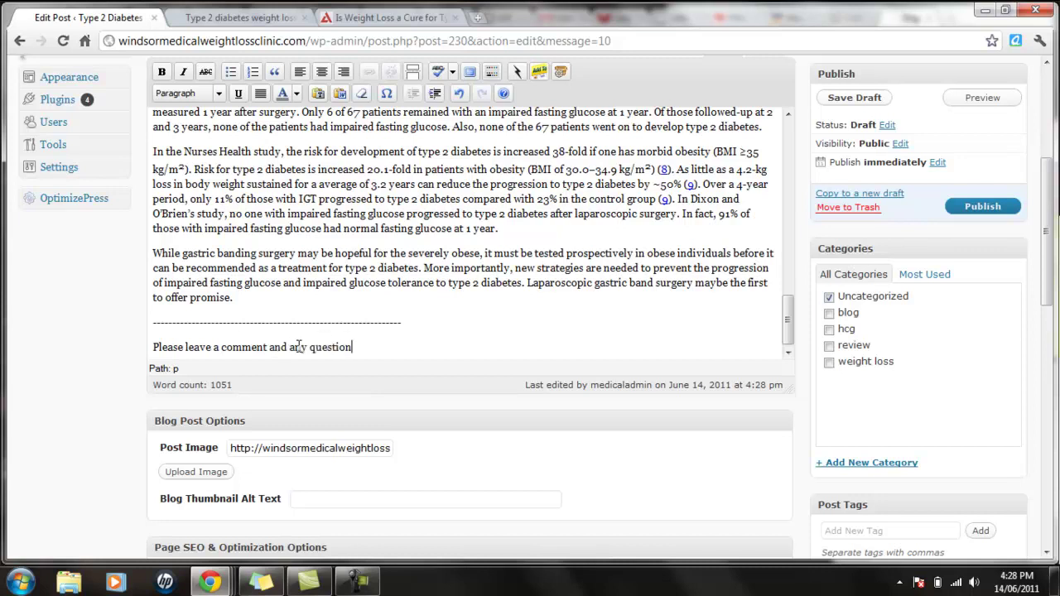
text(s you may have, we)
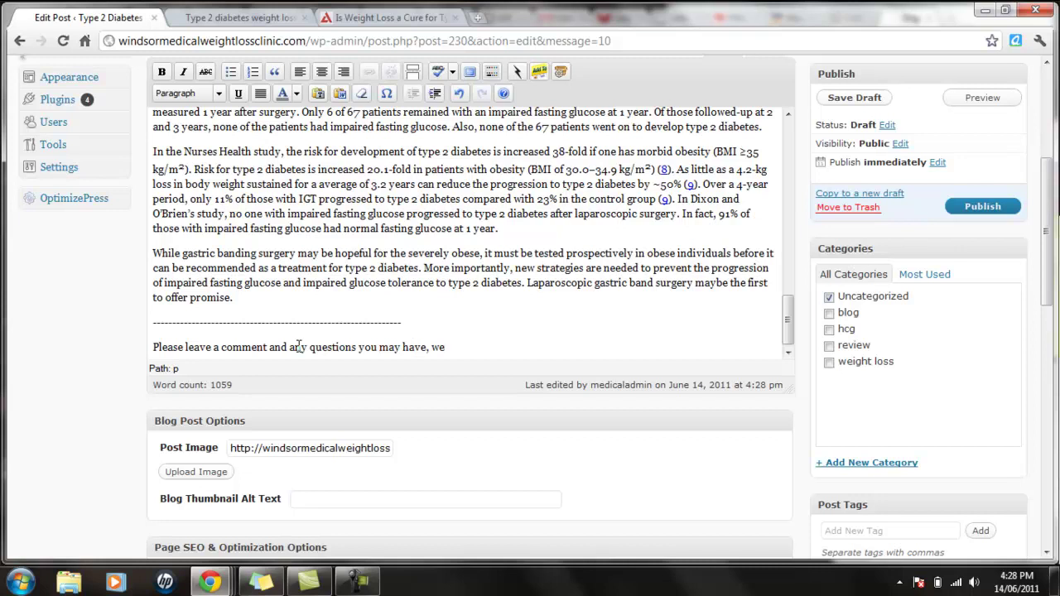
text(' will be glad to help.)
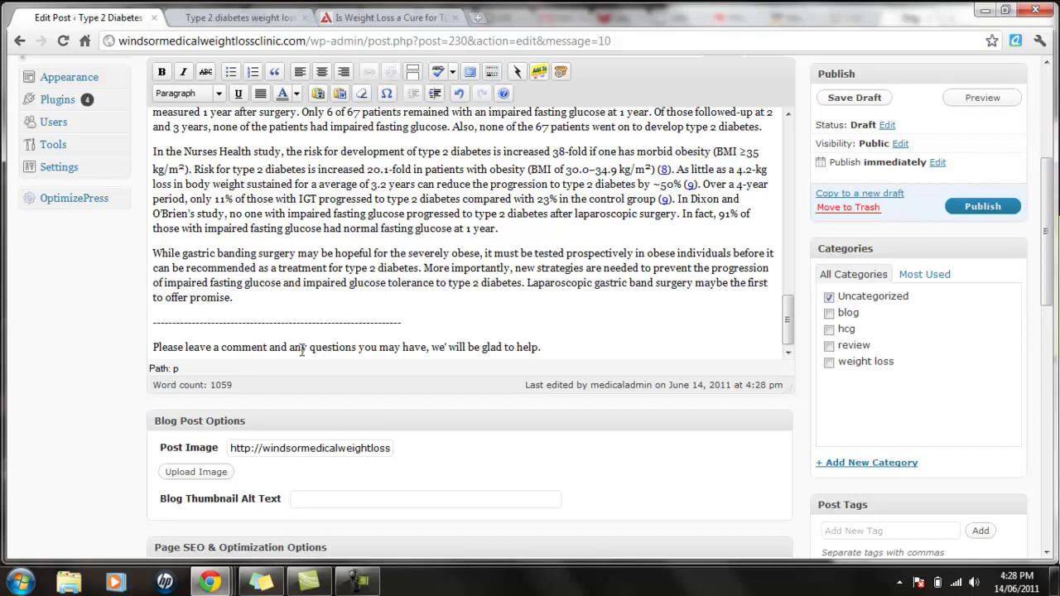
Step: Format the closing call-to-action line as a Heading 2
triple_click(301, 347)
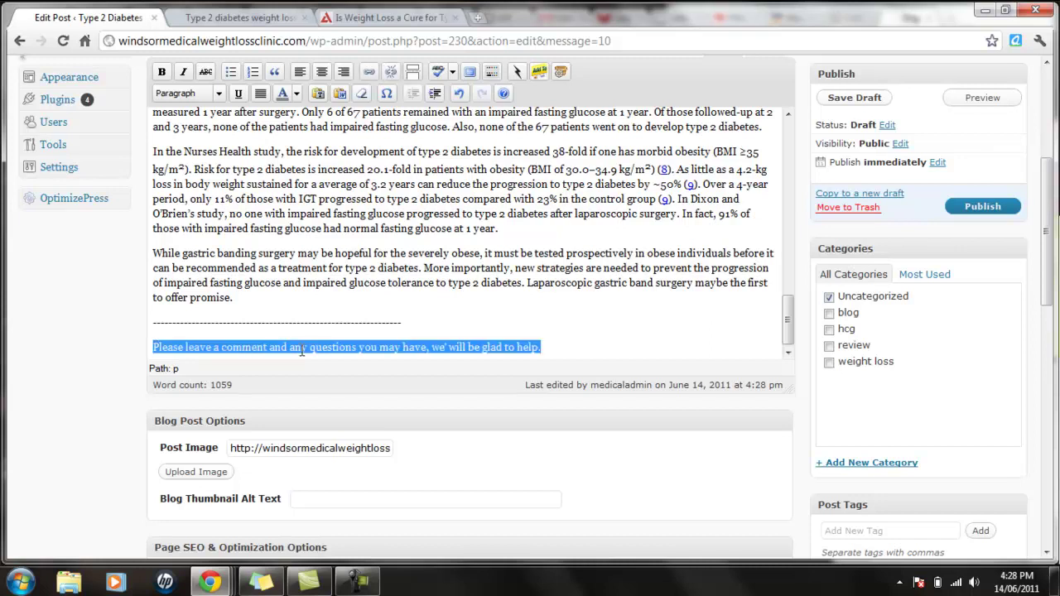
click(161, 71)
click(218, 97)
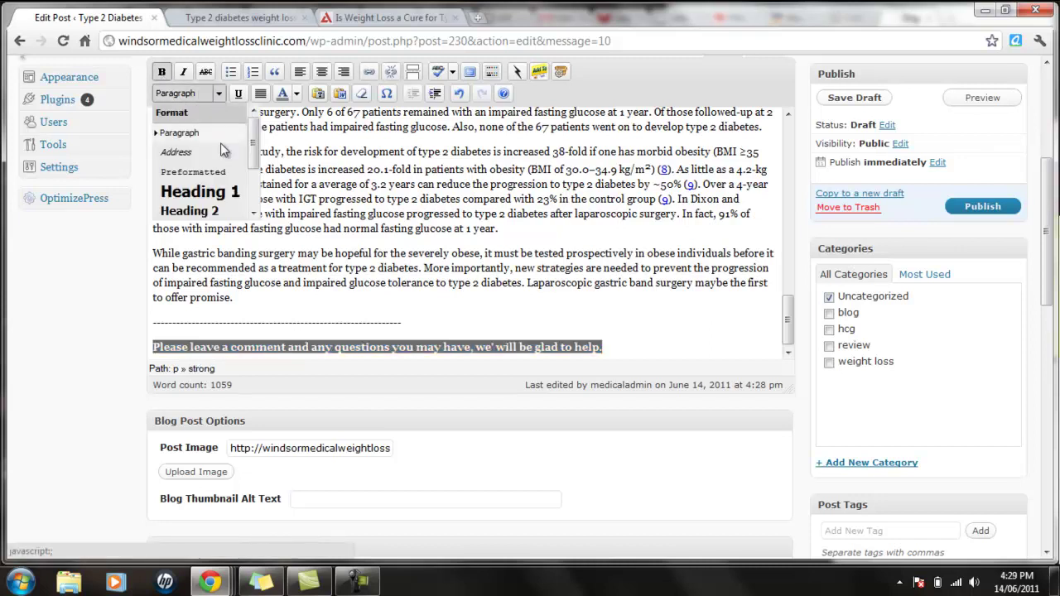
click(162, 72)
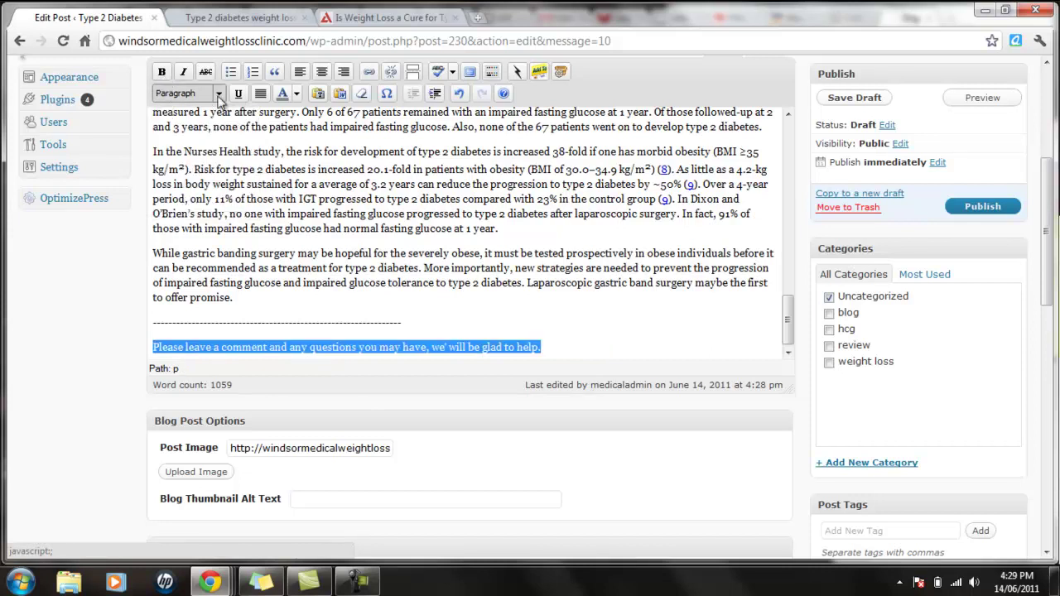
click(219, 96)
click(216, 213)
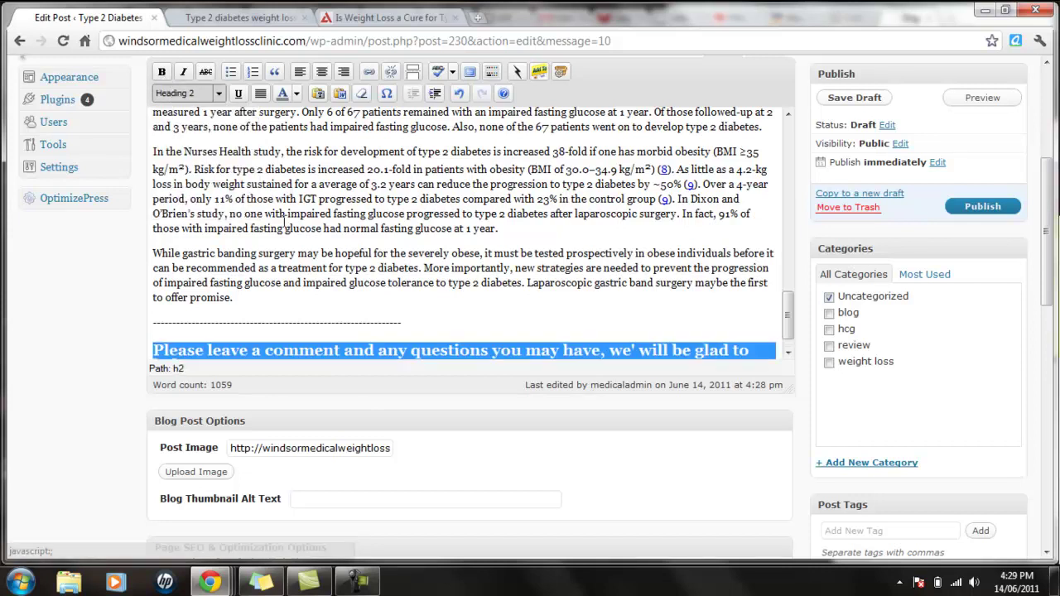
click(410, 276)
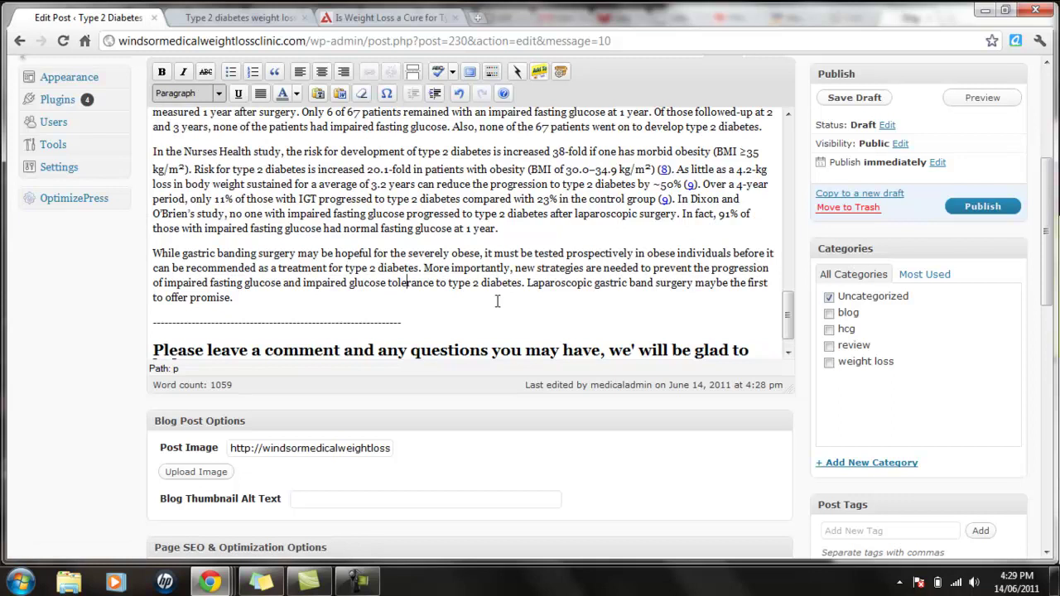
Step: Insert 'below' after 'have' and switch the category from Uncategorized to weight loss
click(346, 349)
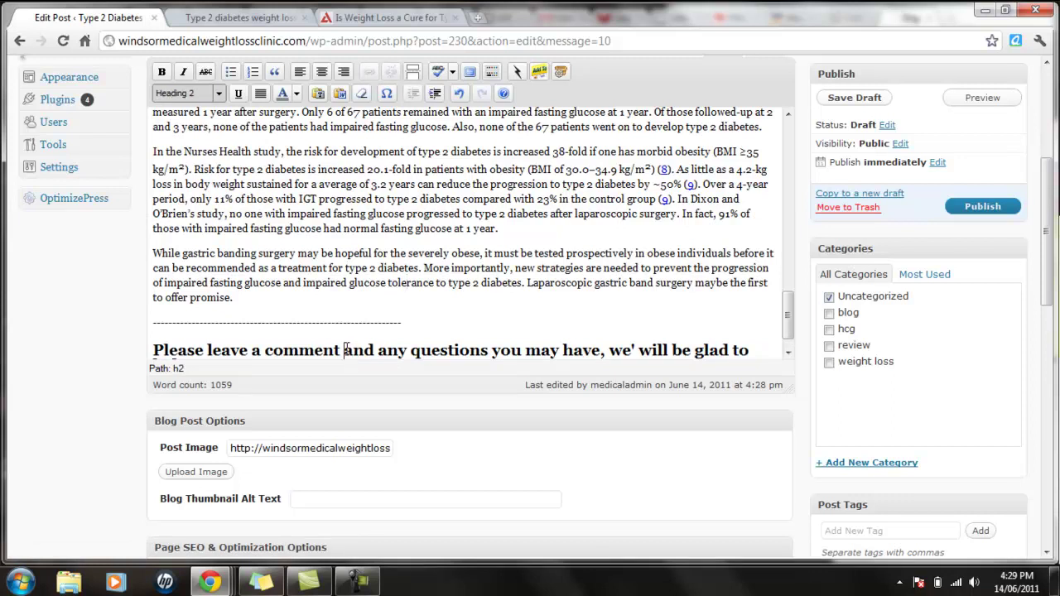
click(602, 350)
text(below)
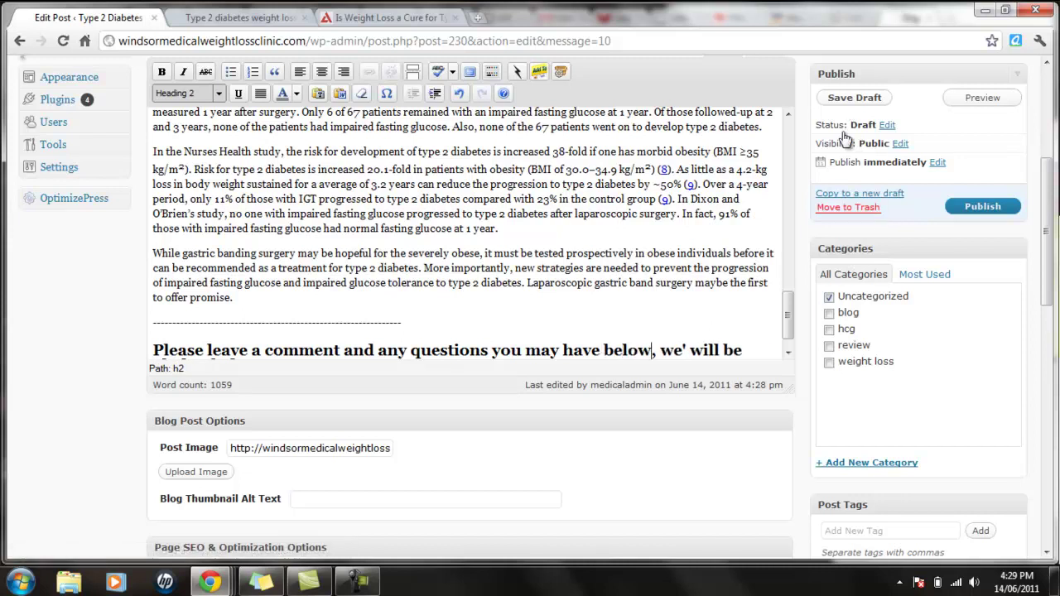
click(829, 361)
click(829, 296)
Step: Tag the post 'type 2 diabetes', 'weight loss' and 'medical advice', then publish it
scroll(828, 232, down, 3)
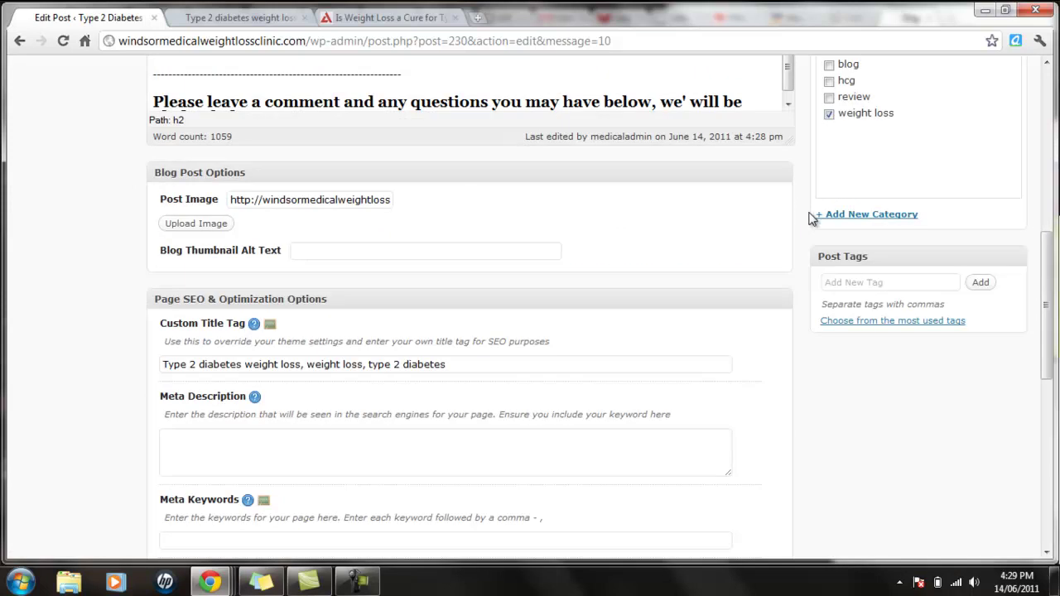
click(861, 284)
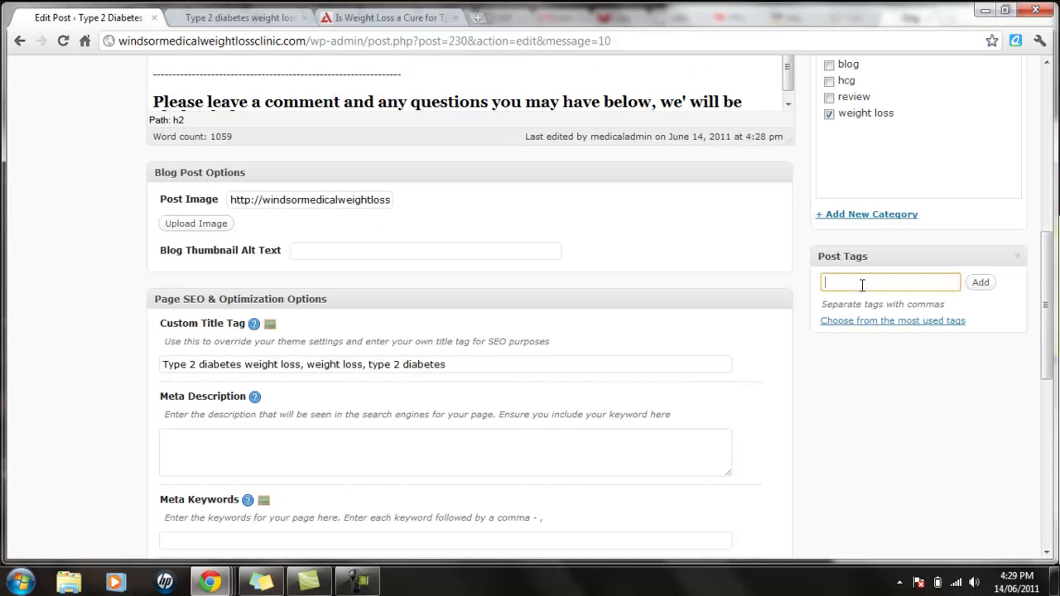
text(type)
text( 2 diabetes, weight loss)
text(, medical a)
text(dvice)
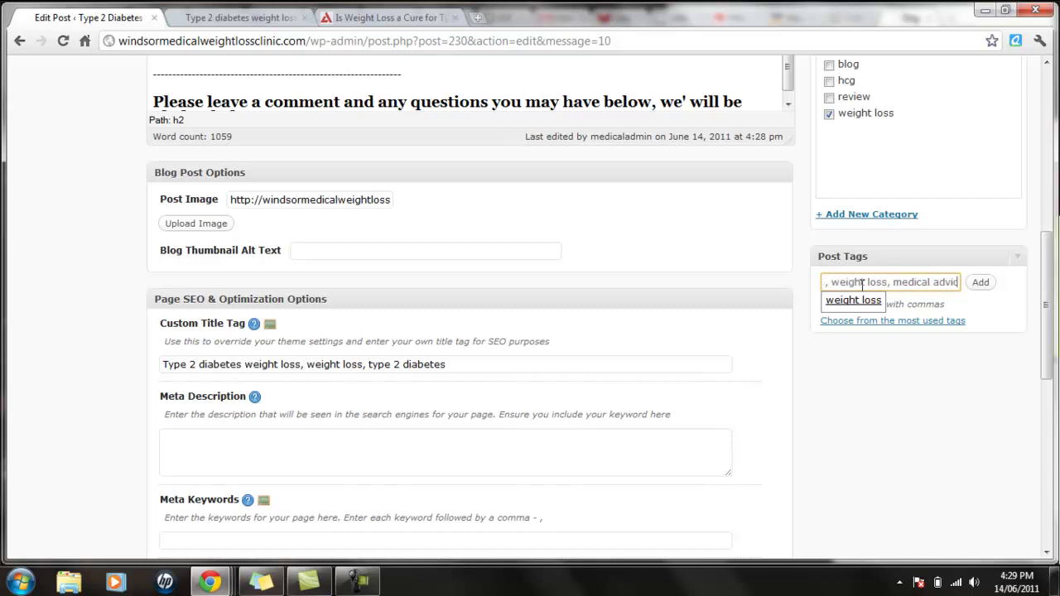
click(980, 282)
click(804, 259)
scroll(803, 203, up, 3)
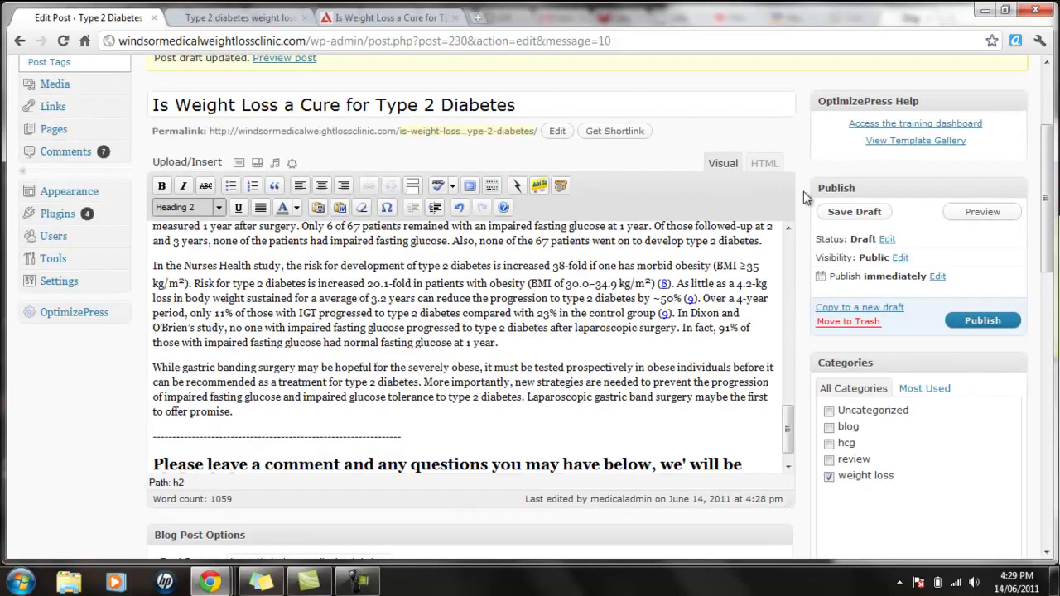
click(984, 325)
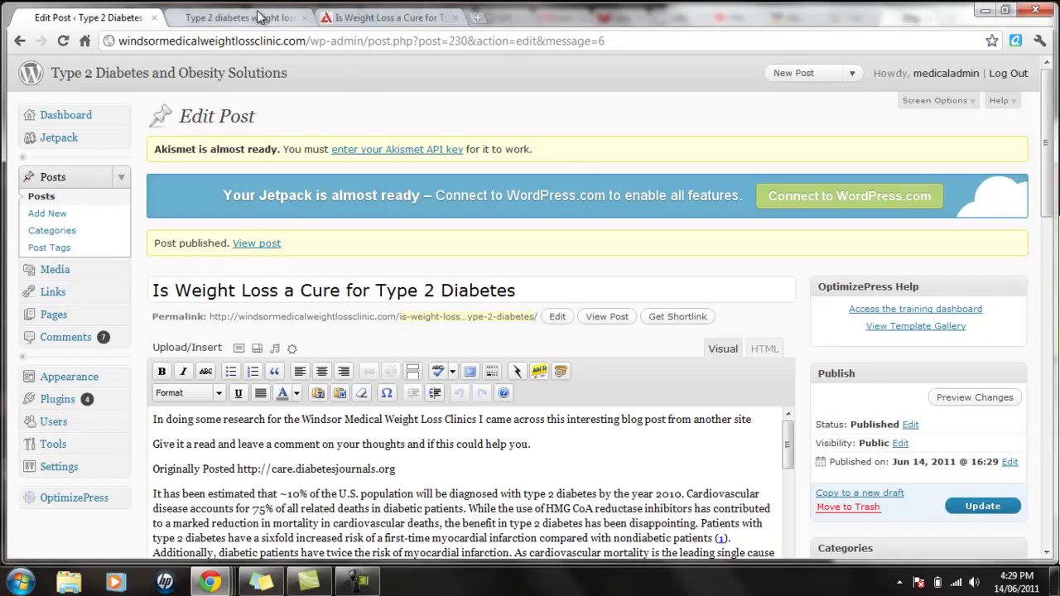
Step: Open the published post in a new browser tab and scroll through the live page
right_click(613, 331)
click(640, 335)
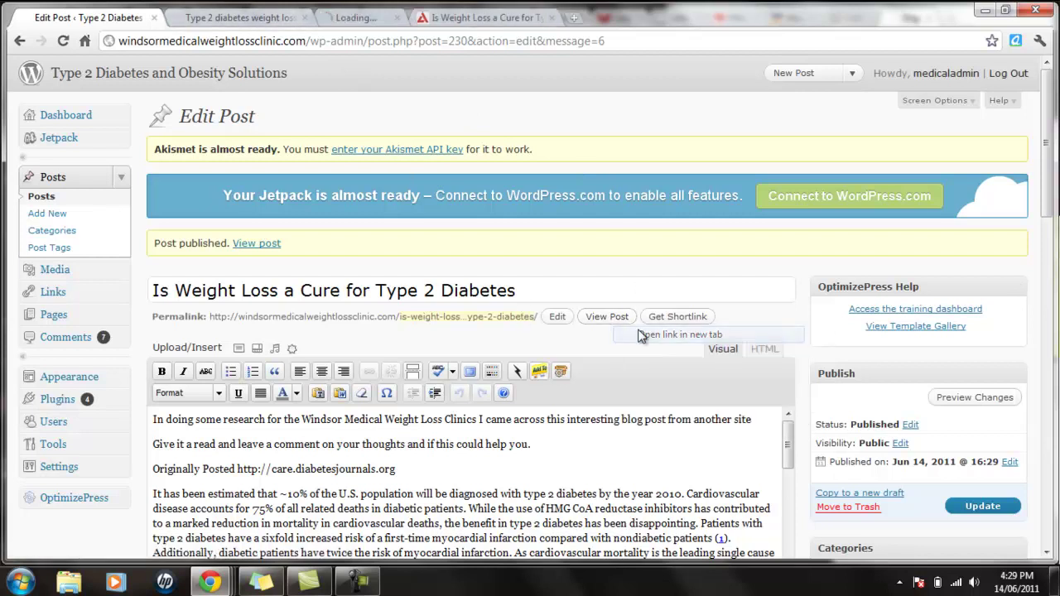
click(362, 18)
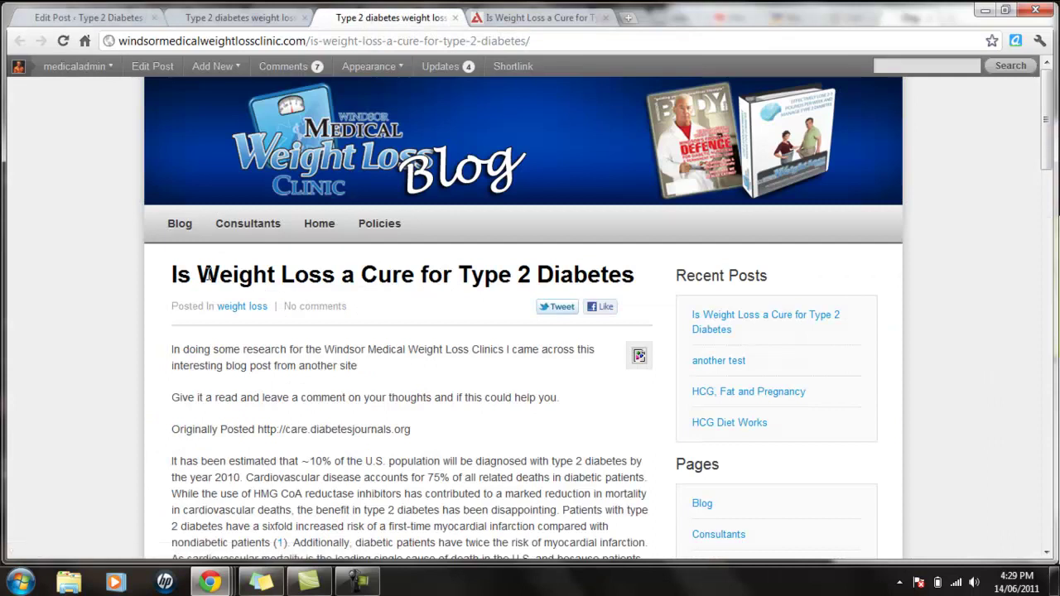
scroll(105, 350, down, 15)
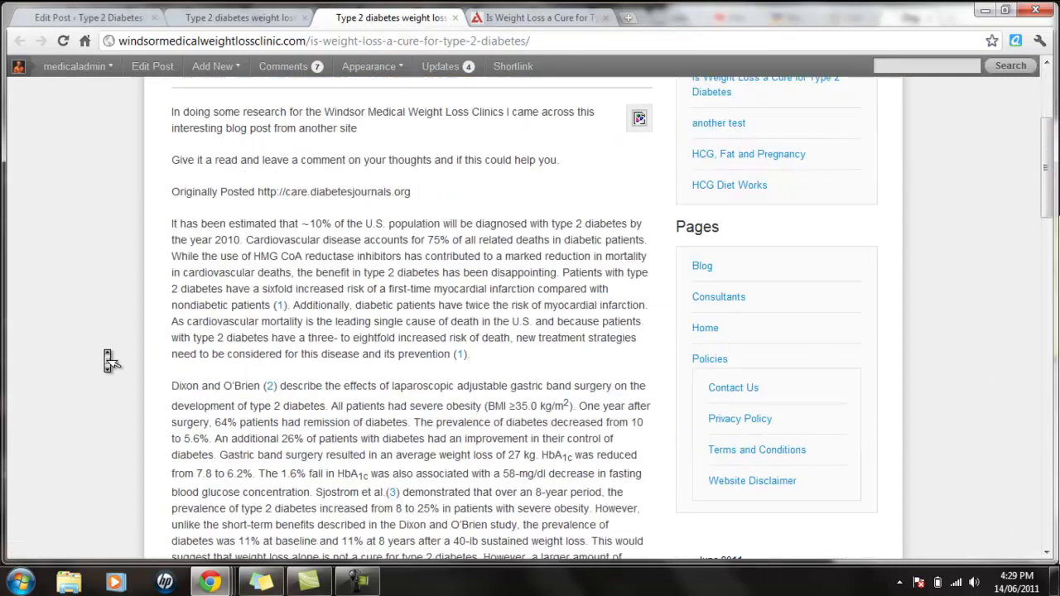
scroll(108, 361, up, 15)
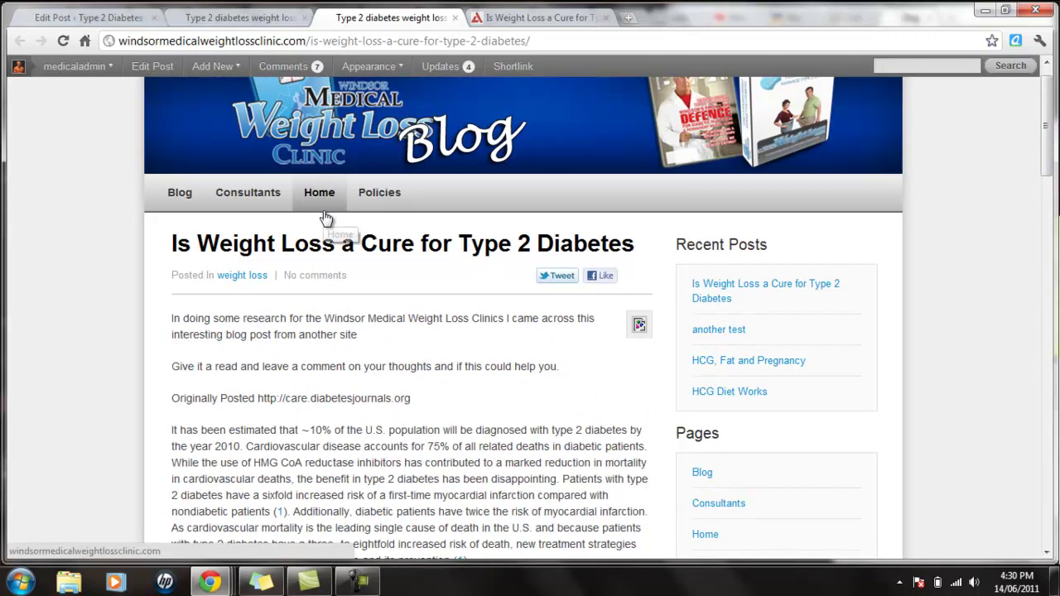
scroll(325, 219, up, 1)
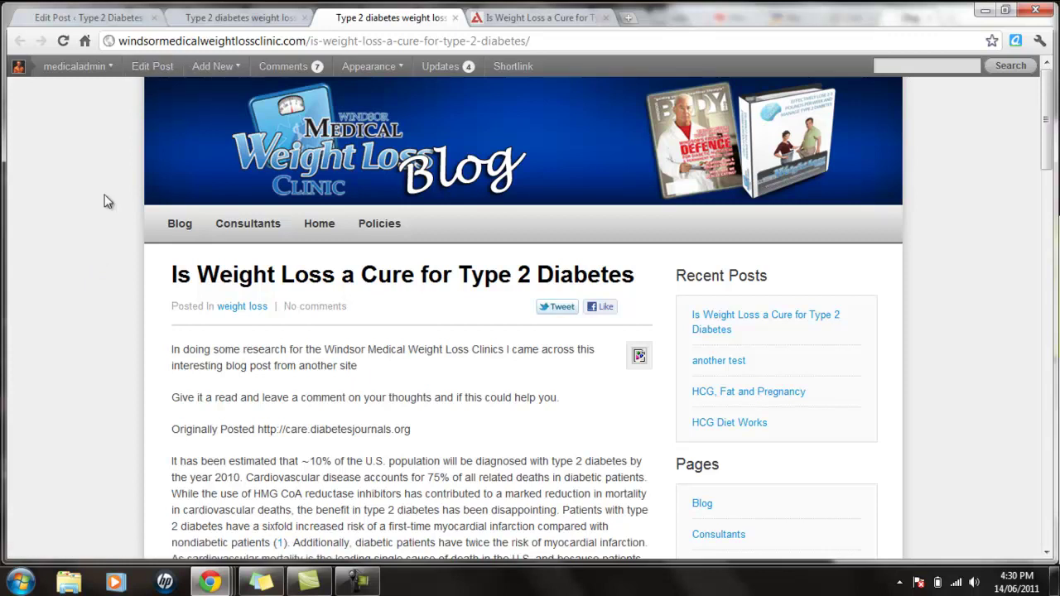
Step: Log out of the admin, close the old preview tab, and log back in to the Dashboard
click(68, 18)
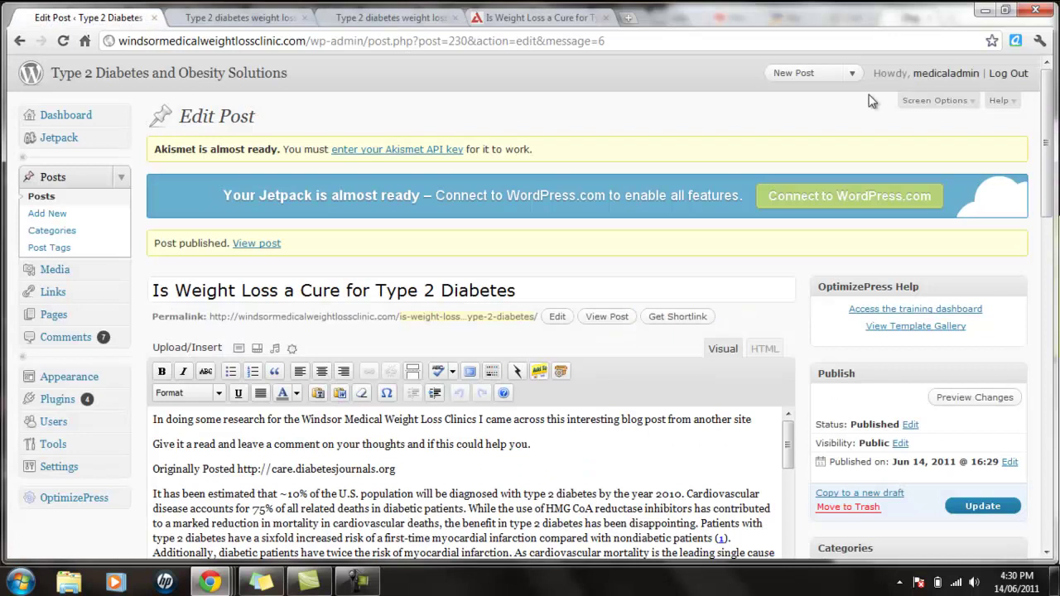
click(1000, 76)
click(398, 18)
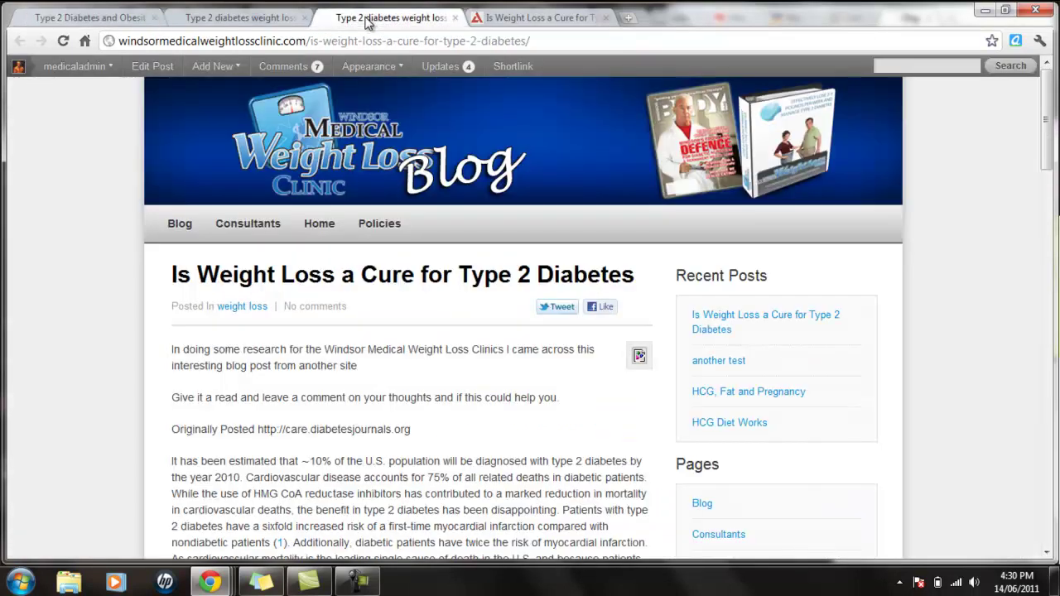
click(215, 25)
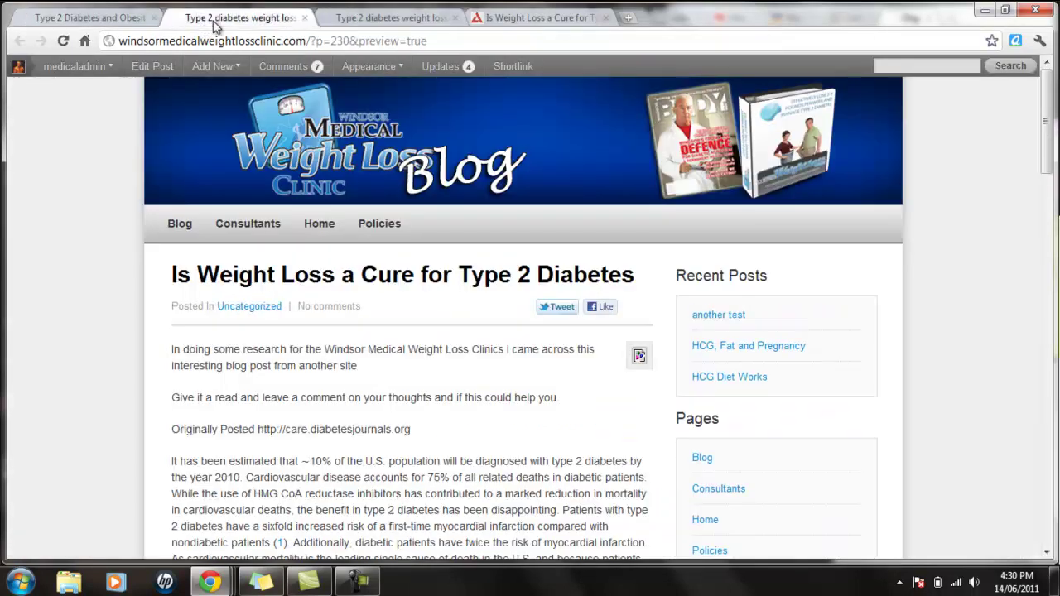
click(305, 18)
click(83, 17)
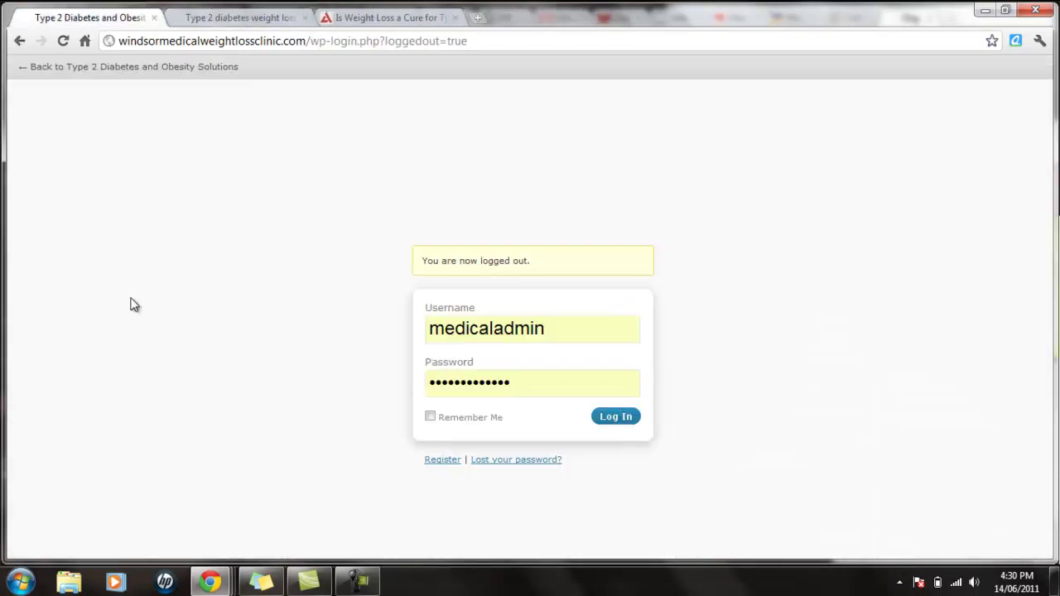
click(618, 419)
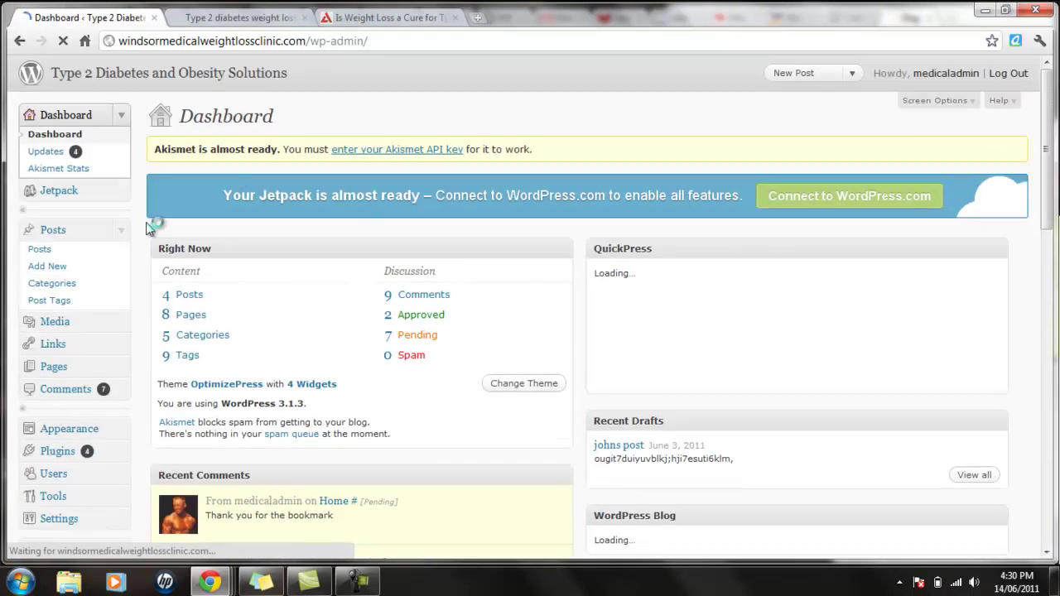
Step: Approve the pending 'Thank you for the bookmark' comment, then show the Posts list
click(67, 389)
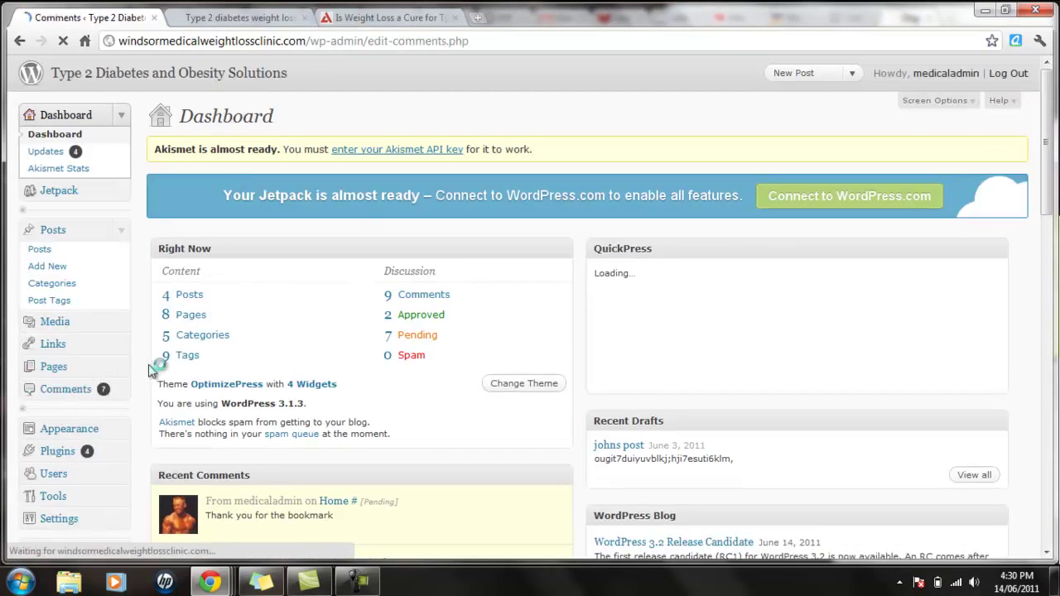
mouse_move(150, 366)
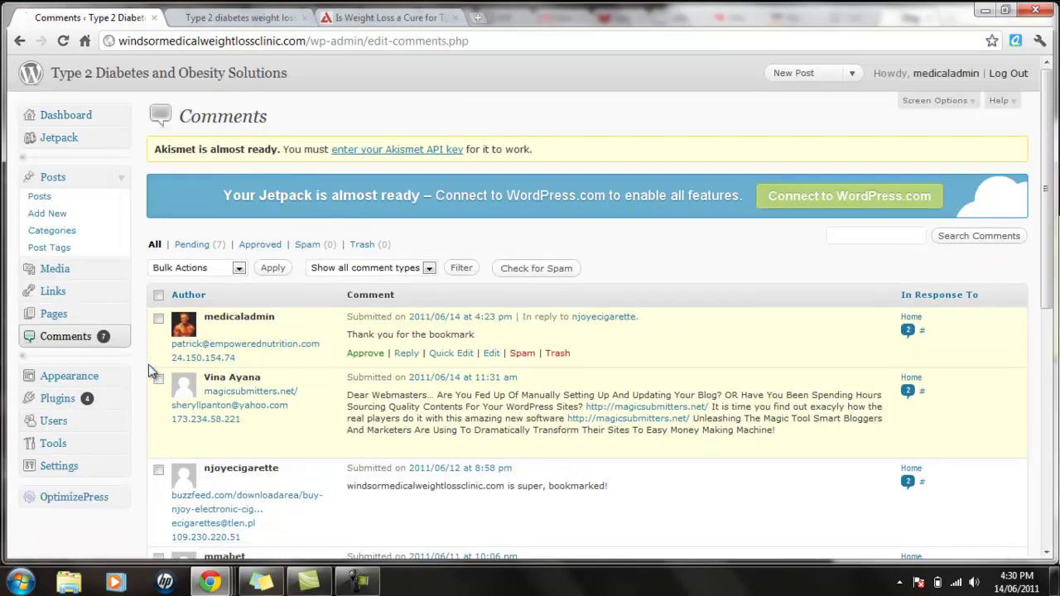
click(366, 354)
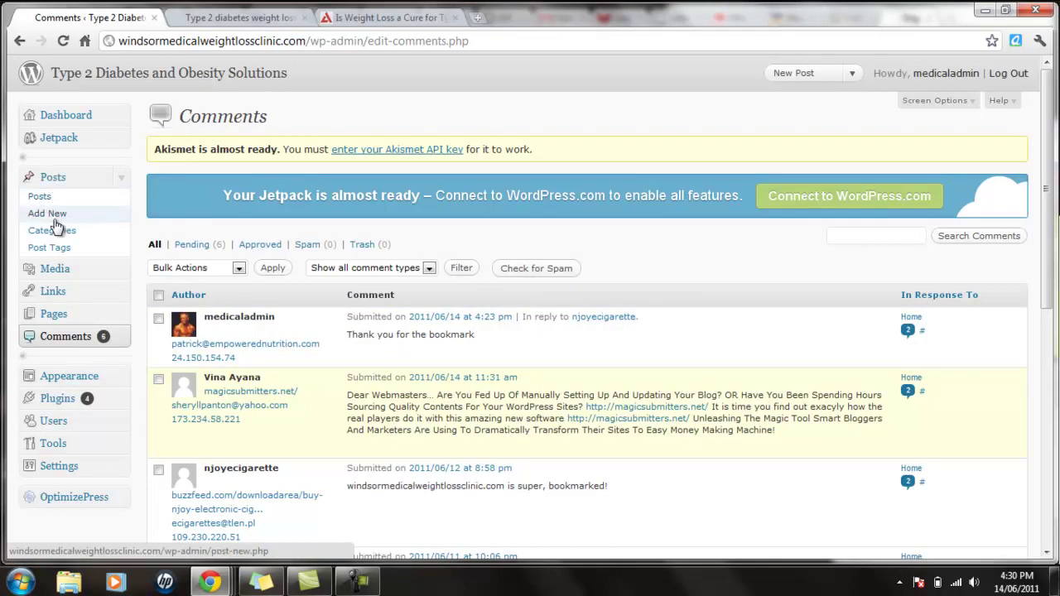
click(39, 196)
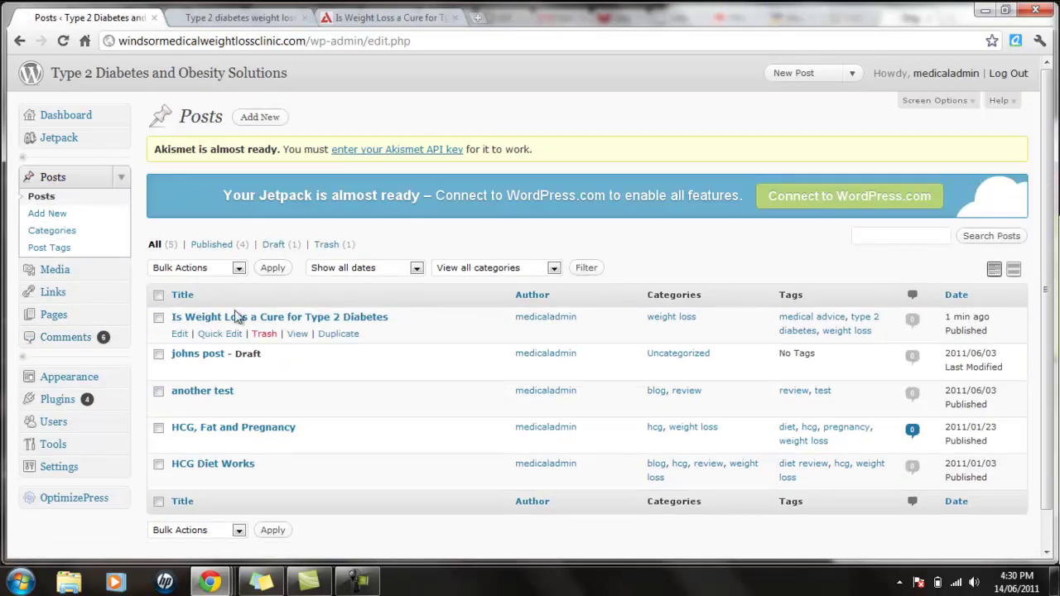
Step: Open the leftover draft with random-letter body from the Posts list and move it to the Trash
click(207, 356)
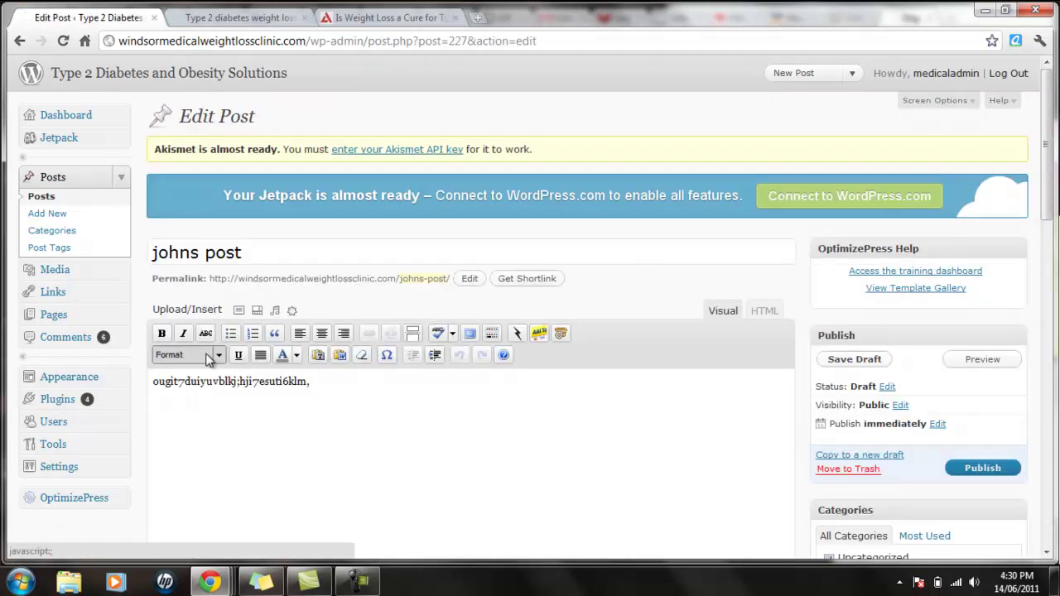
scroll(207, 358, down, 3)
scroll(208, 362, up, 3)
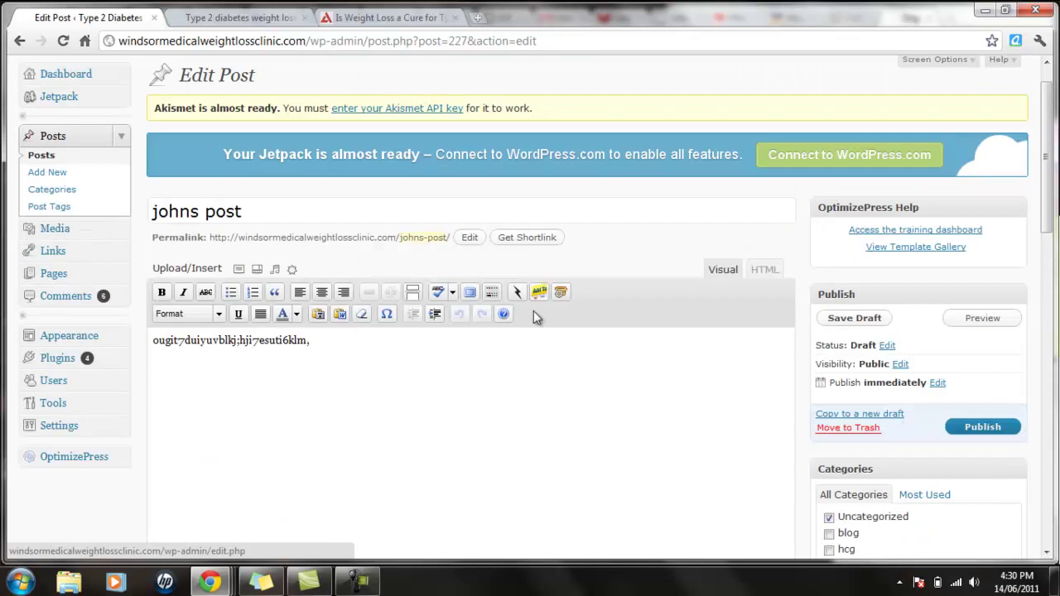
click(853, 429)
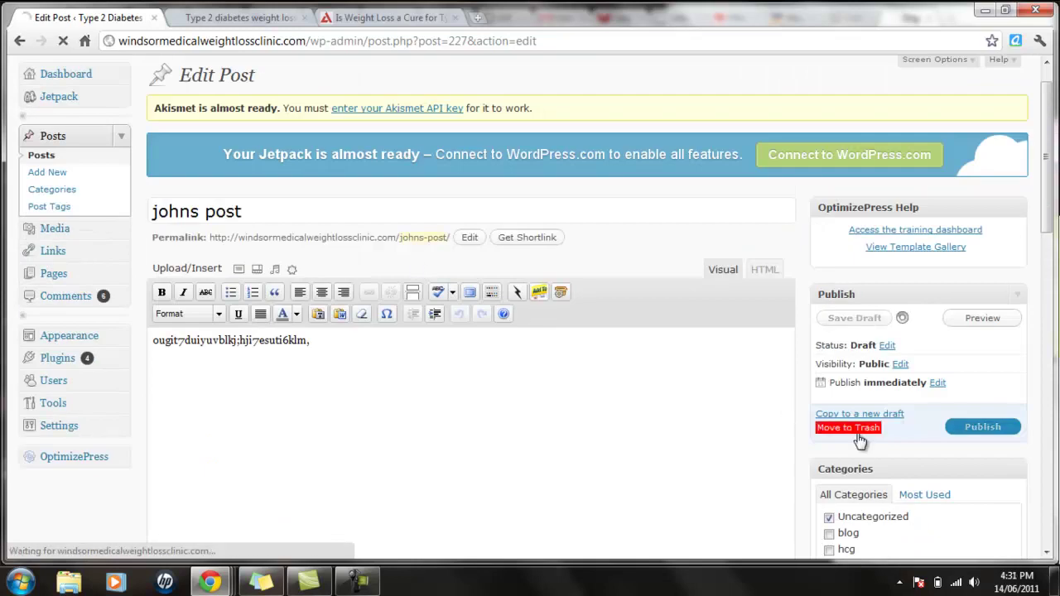